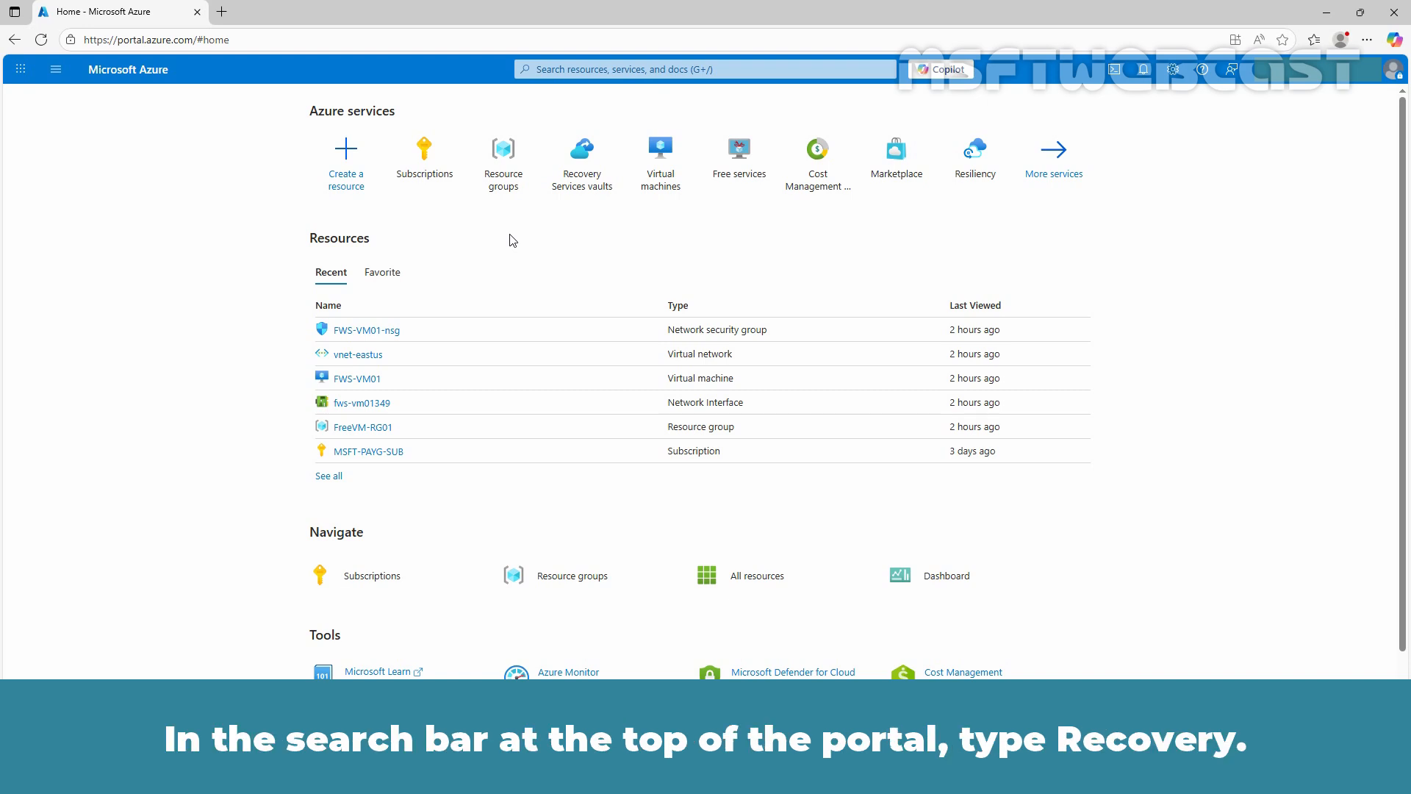
- Find the Recovery Services vaults service and open the backup policies of the TestAZ-RSV01 vault
{"action": "left_click", "coordinate": [571, 68]}
{"action": "type", "text": "recovery"}
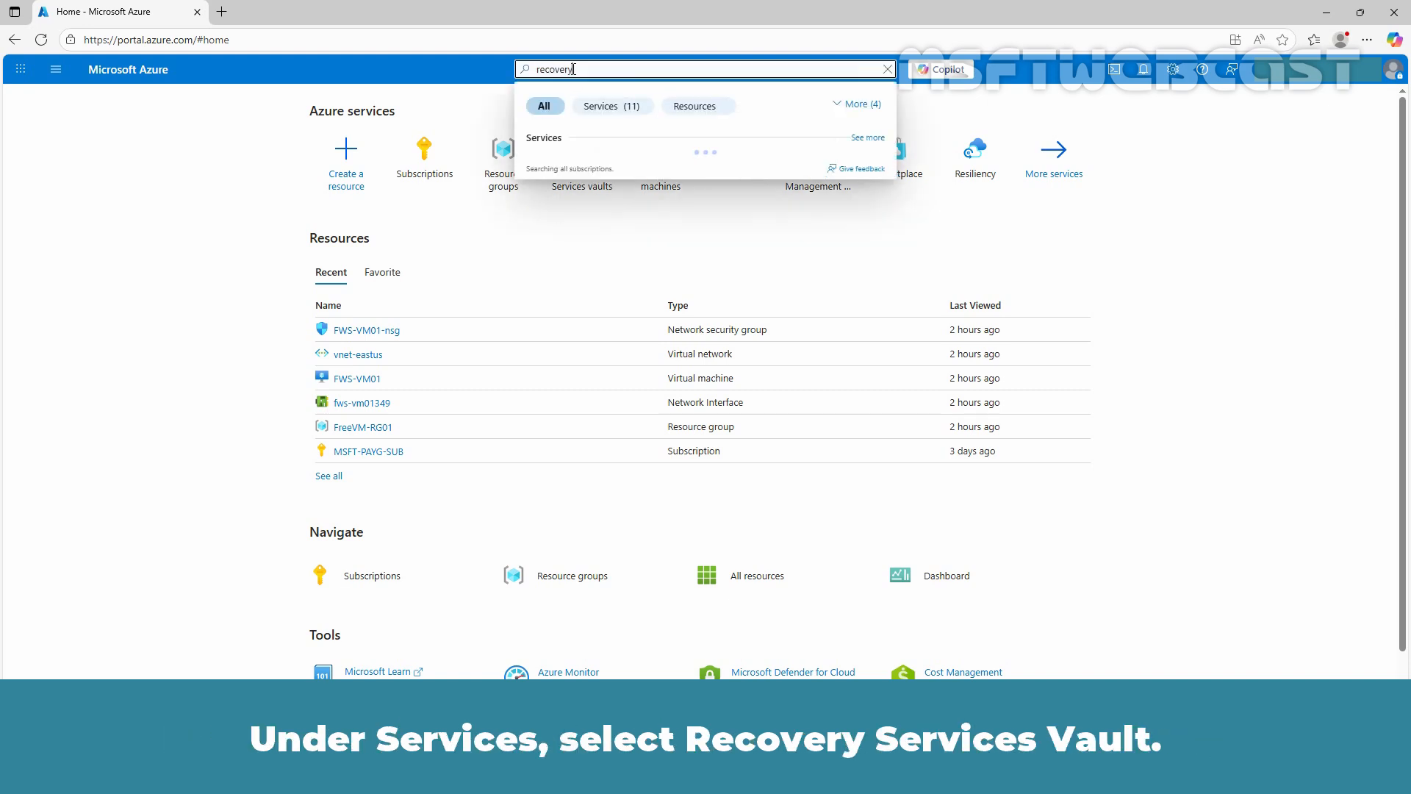
{"action": "left_click", "coordinate": [599, 168]}
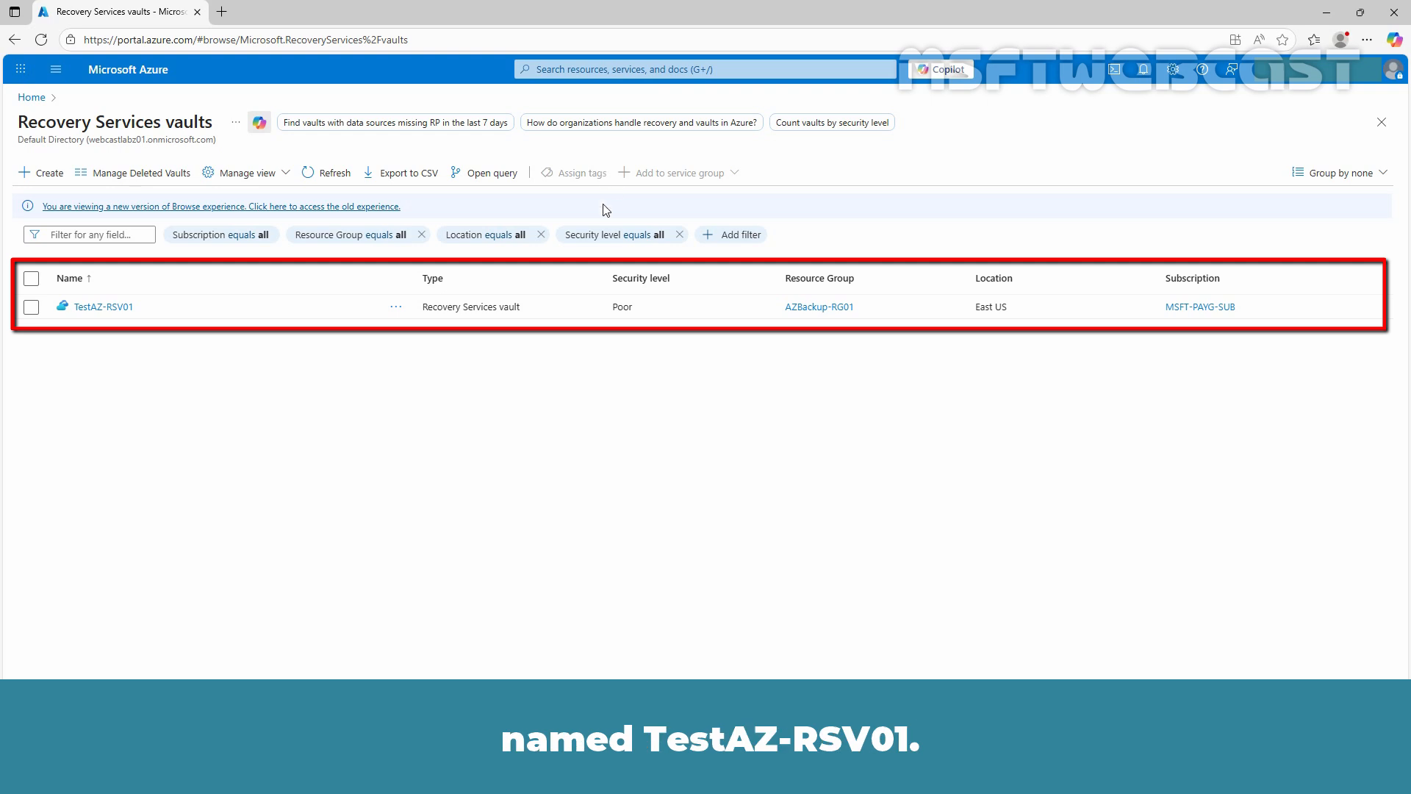
{"action": "left_click", "coordinate": [104, 307]}
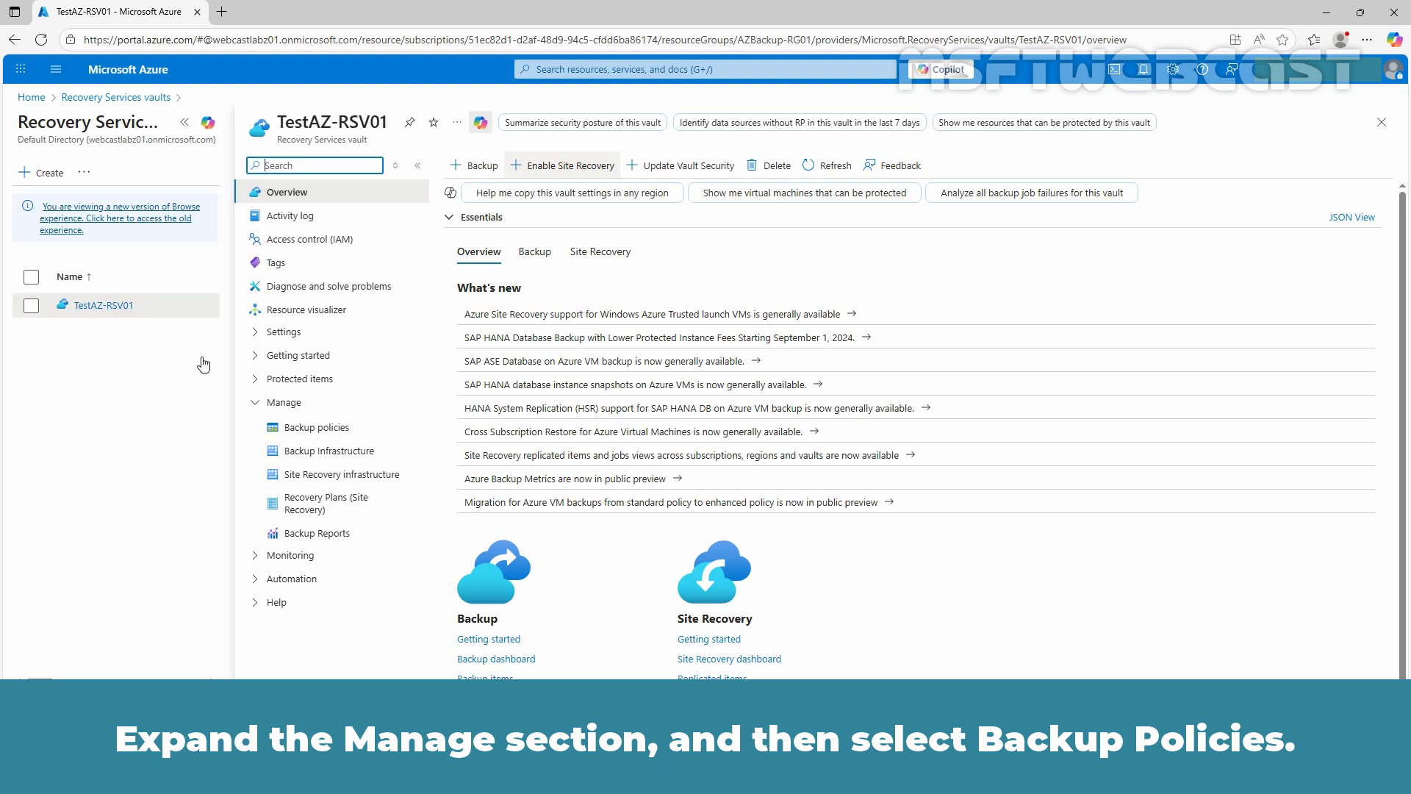
{"action": "left_click", "coordinate": [334, 434]}
{"action": "left_click", "coordinate": [334, 433]}
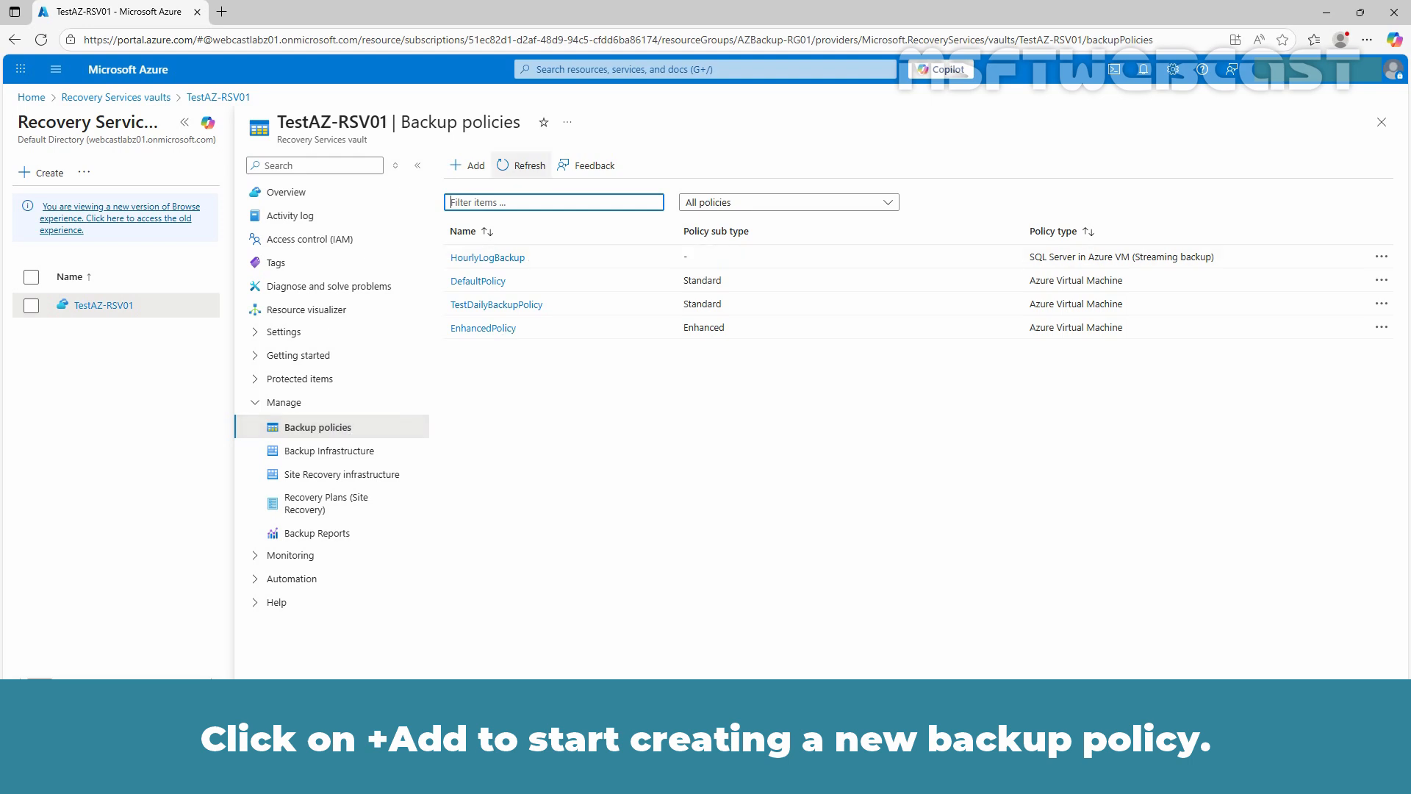
- Start a new backup policy of type Azure Virtual Machine and name it TestEnhancedBackupPolicy
{"action": "left_click", "coordinate": [472, 165]}
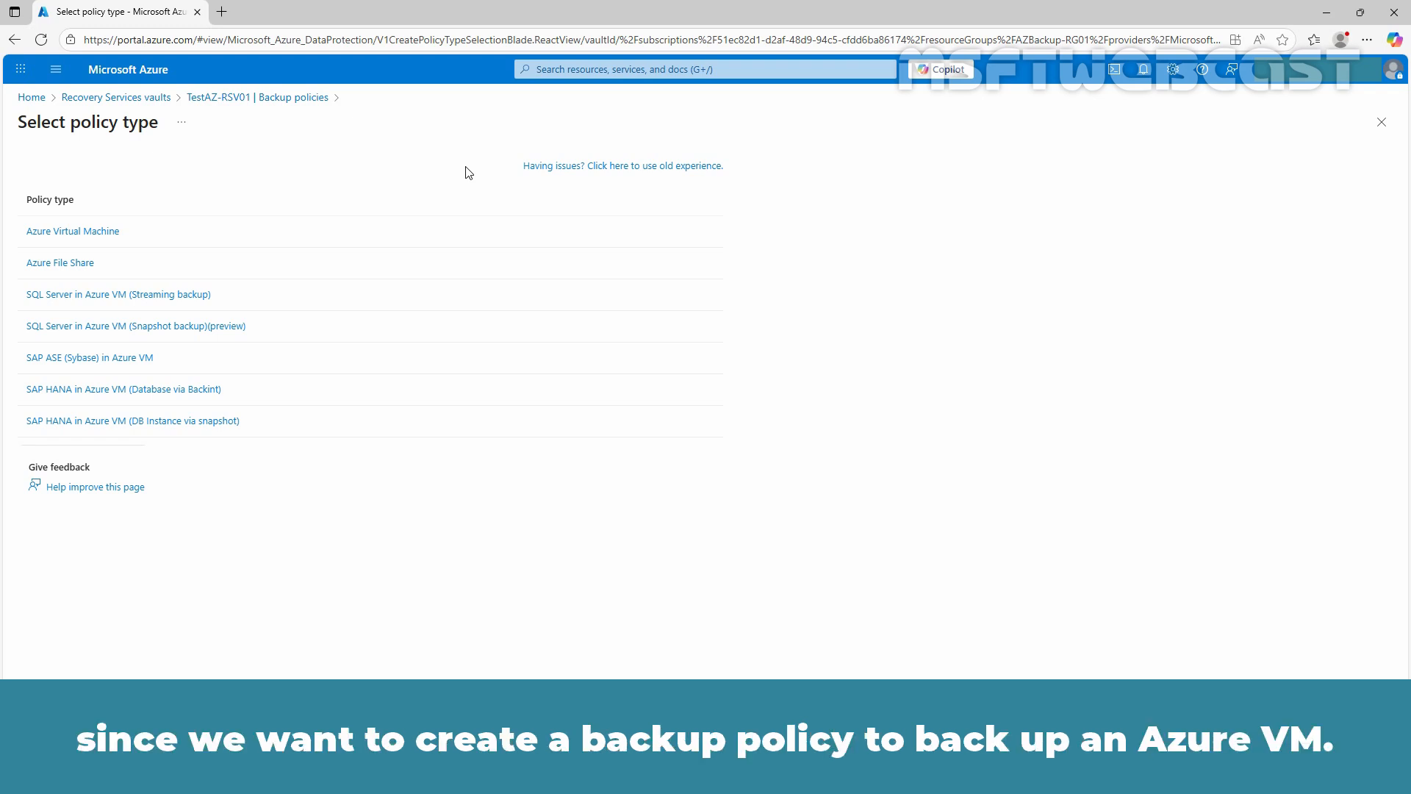
{"action": "left_click", "coordinate": [64, 233]}
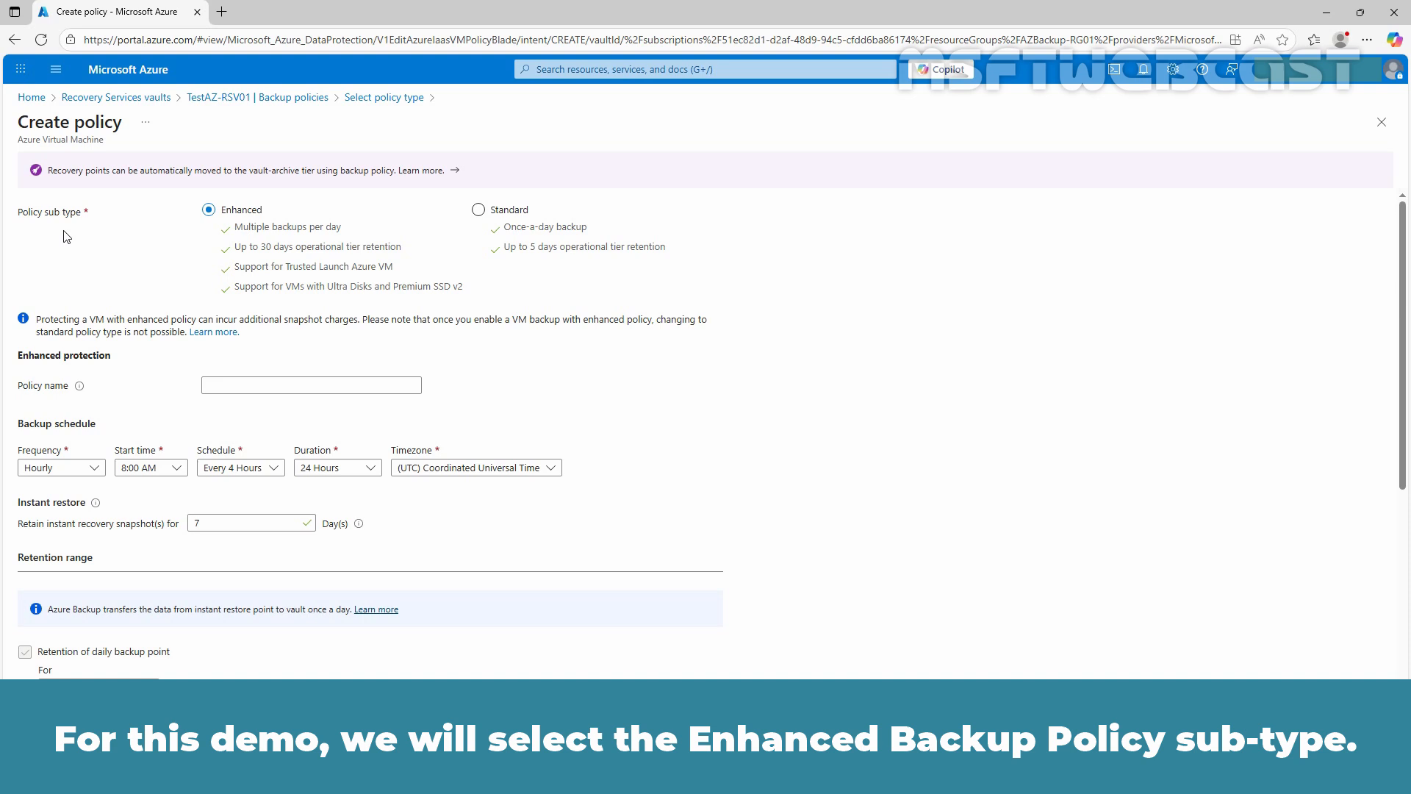
{"action": "left_click", "coordinate": [251, 387]}
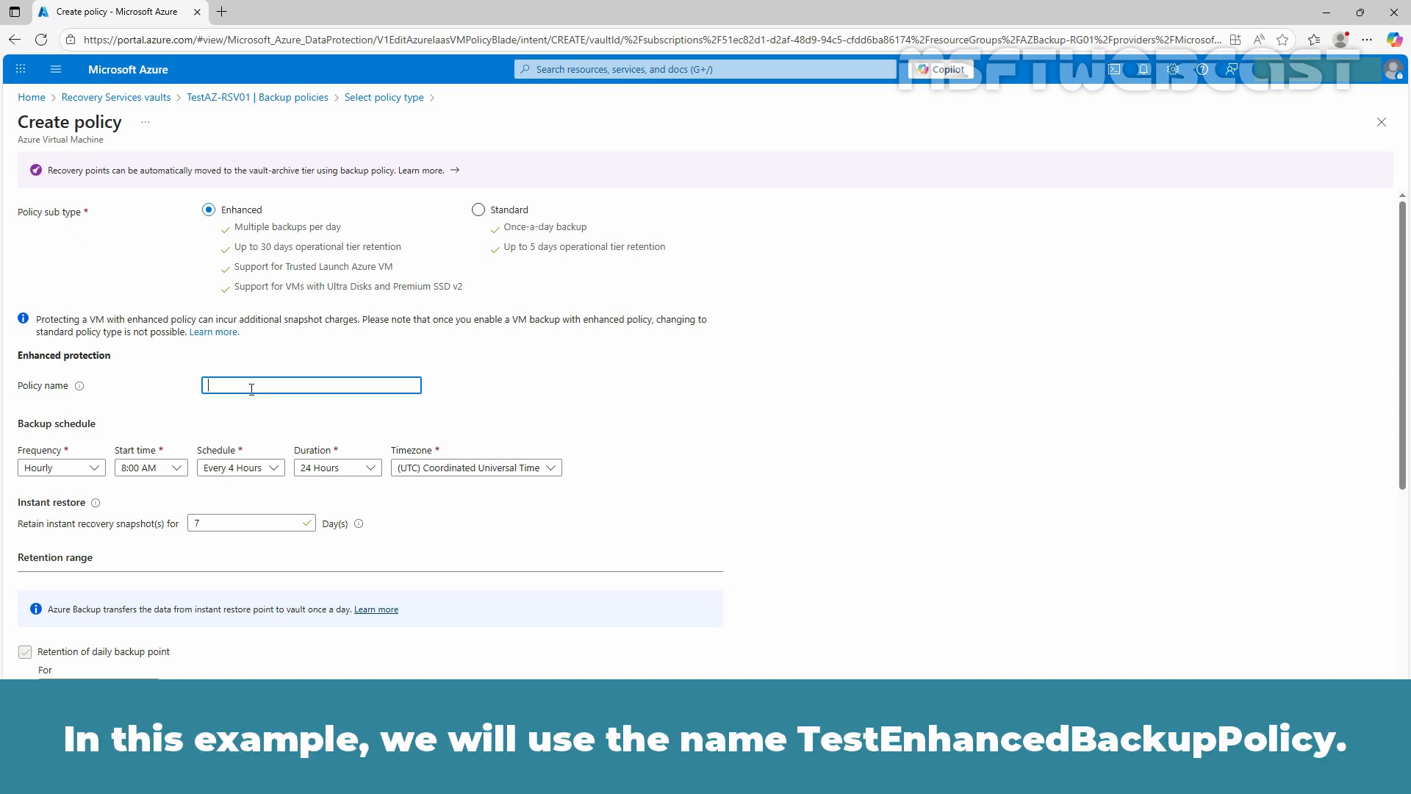
{"action": "type", "text": "TestEnhancedBackupPolicy"}
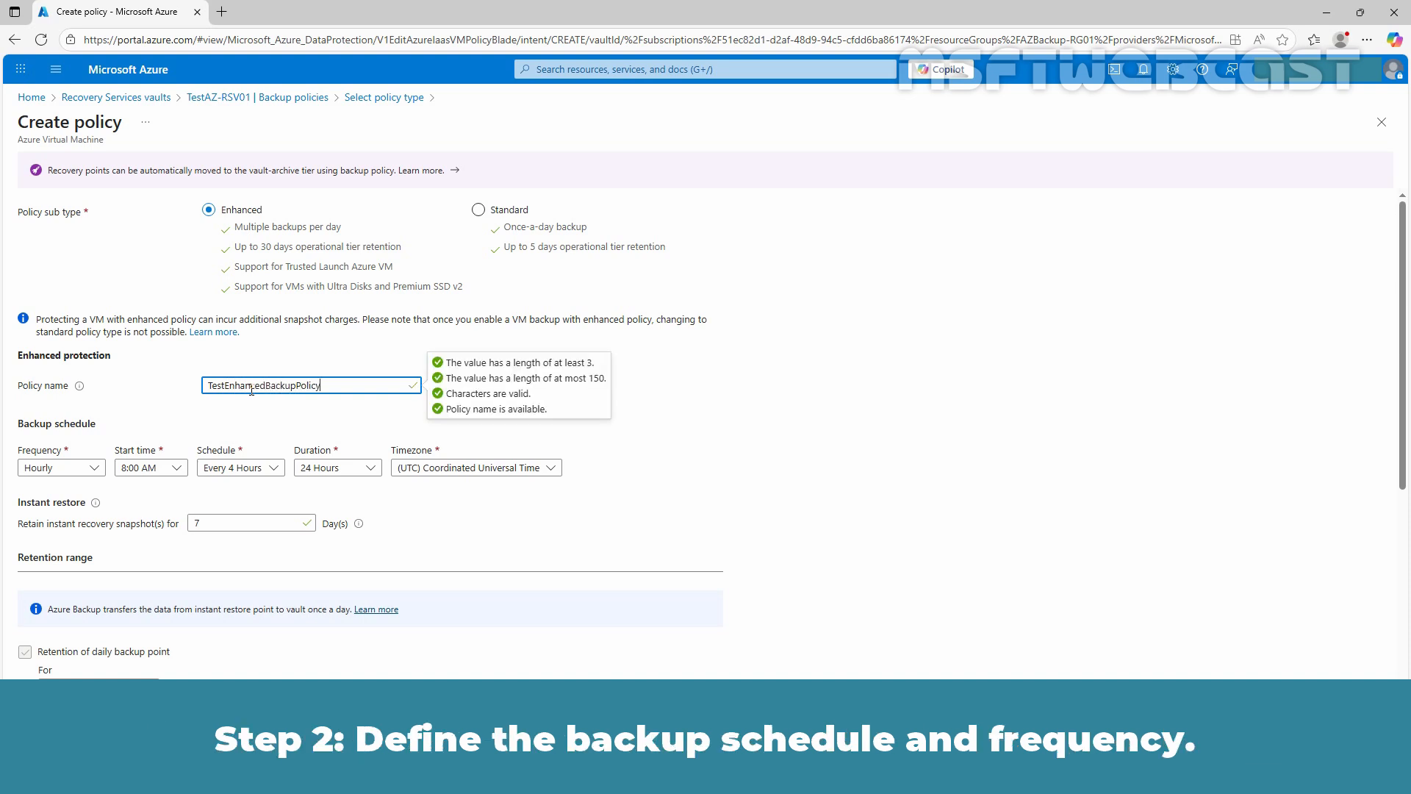
{"action": "scroll", "coordinate": [251, 391], "scroll_direction": "down", "scroll_amount": 2}
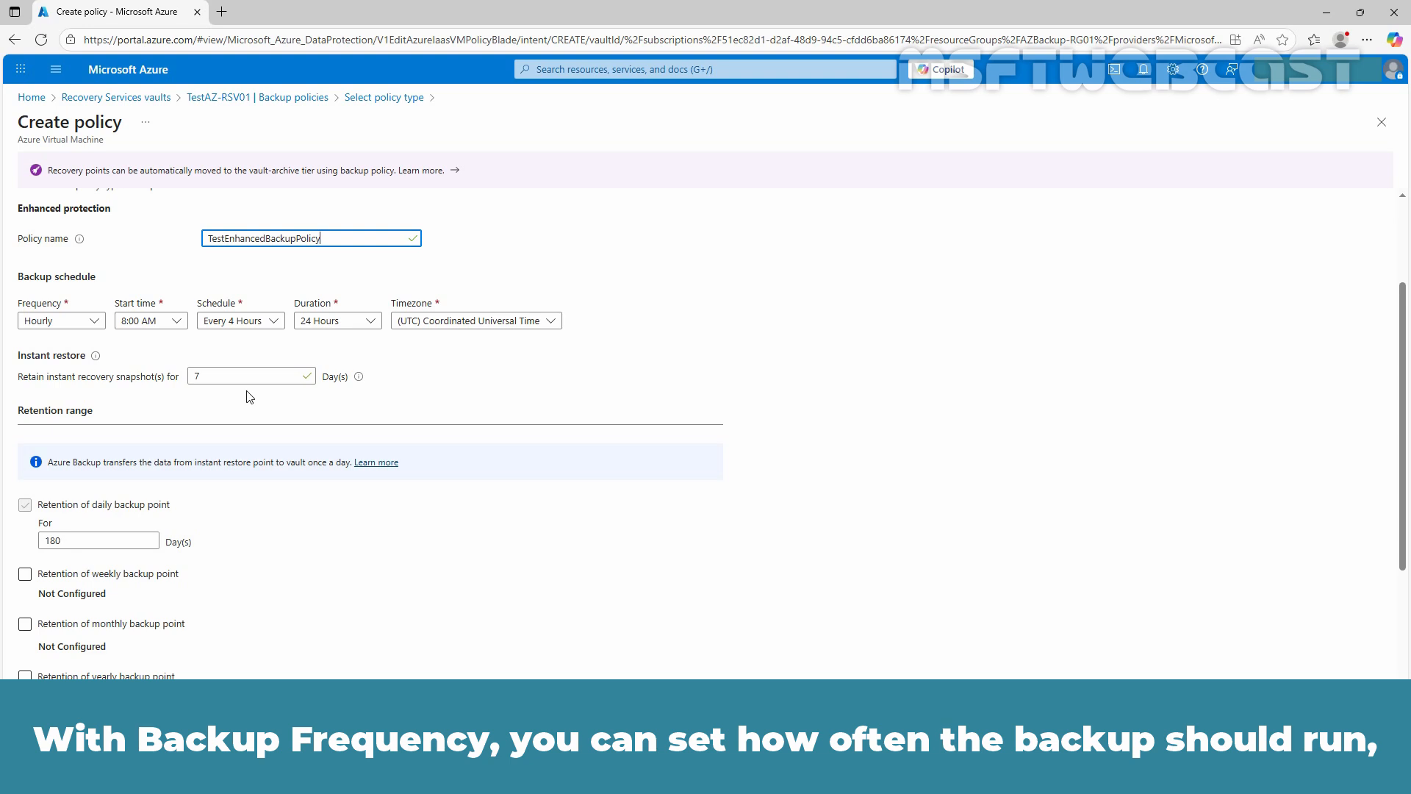
{"action": "left_click", "coordinate": [95, 323]}
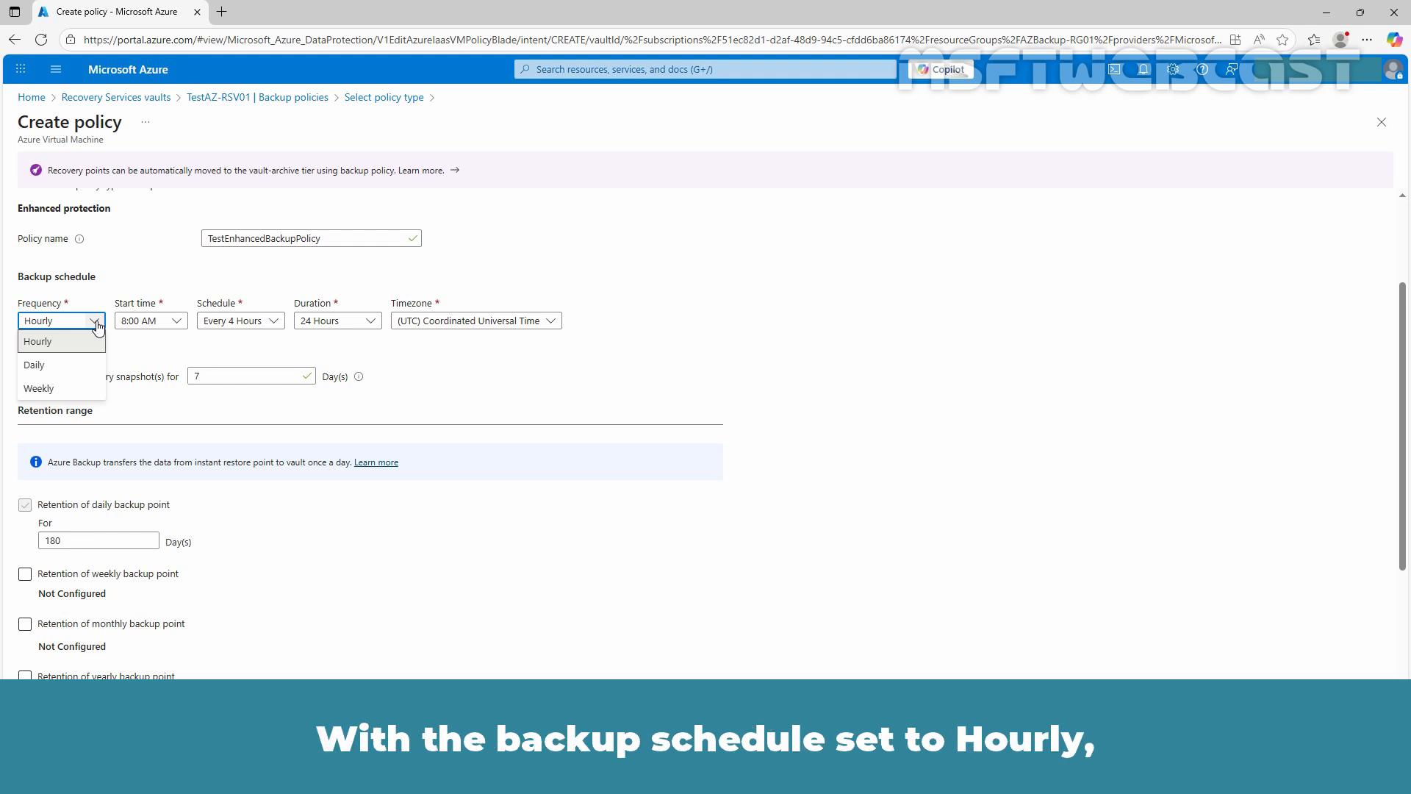
{"action": "left_click", "coordinate": [98, 325]}
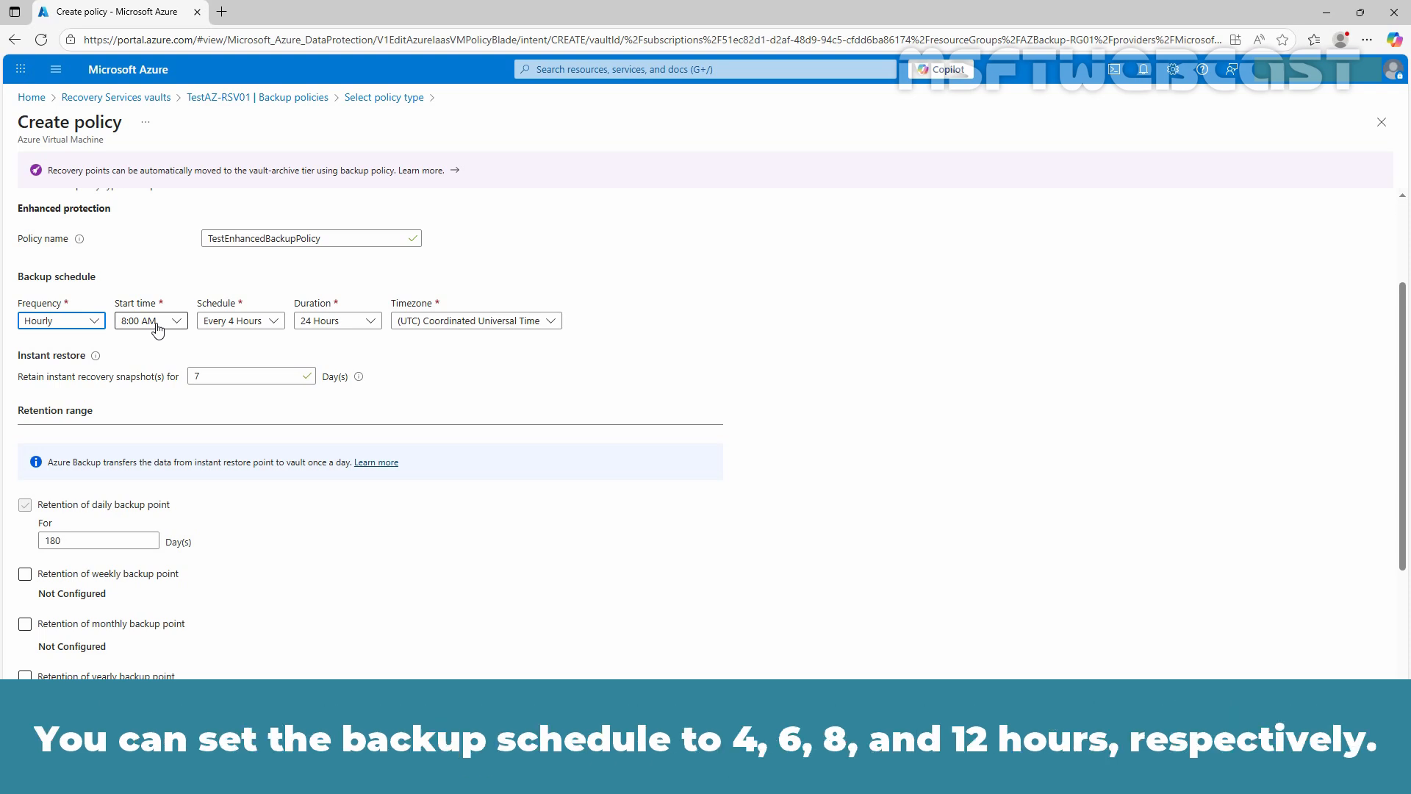
{"action": "left_click", "coordinate": [257, 328]}
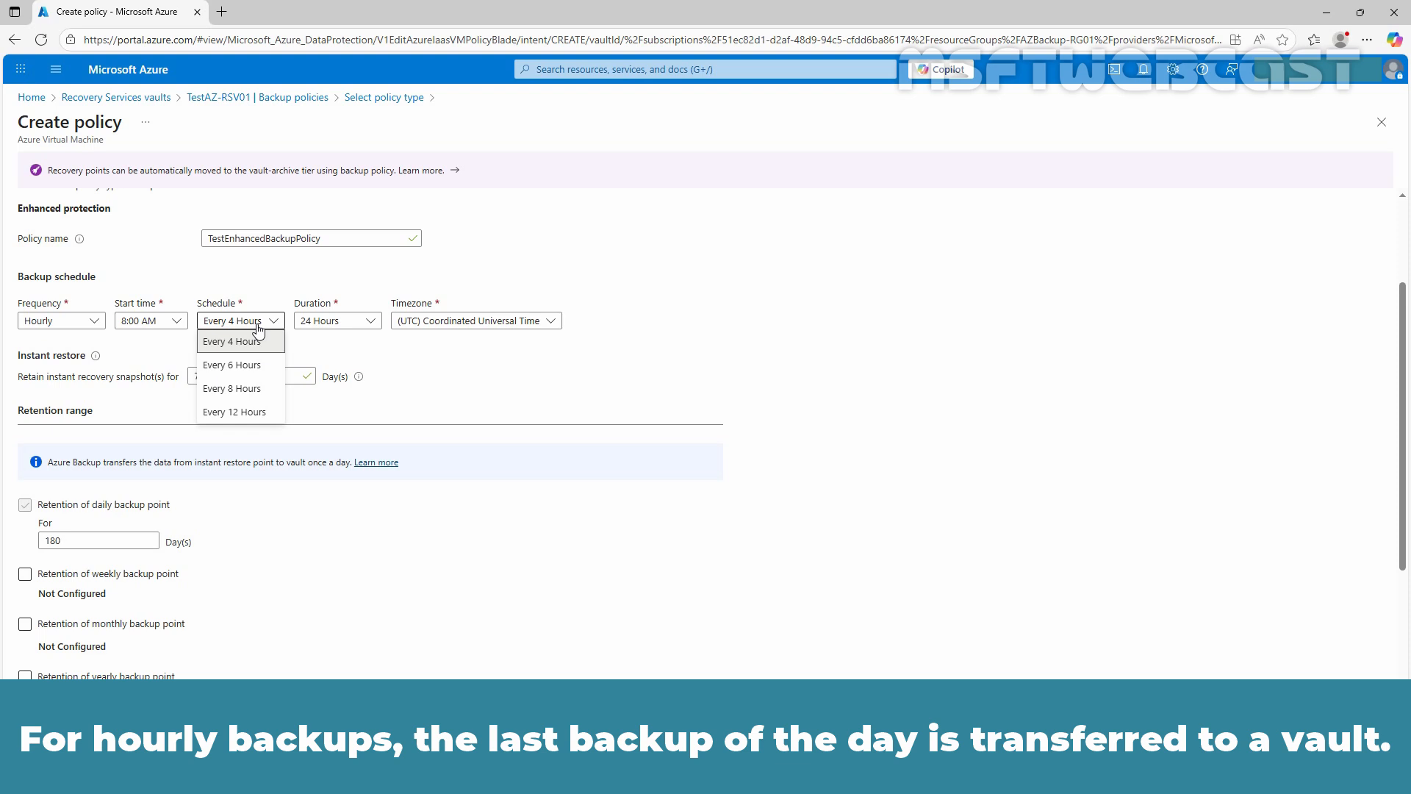
{"action": "left_click", "coordinate": [257, 328]}
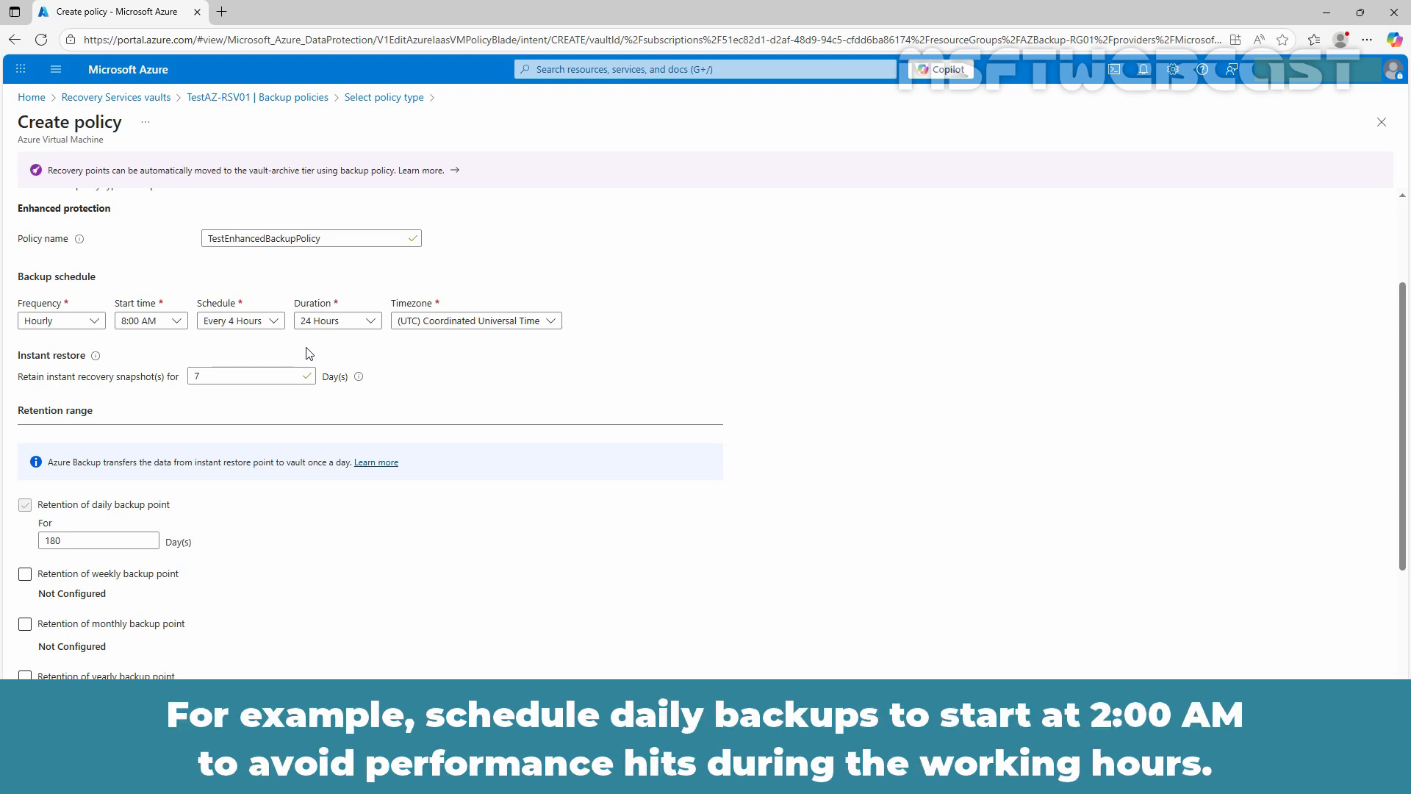
- Set the backup schedule to Daily at 2:00 AM in the (UTC+05:30) Chennai, Kolkata, Mumbai, New Delhi time zone
{"action": "left_click", "coordinate": [83, 320]}
{"action": "left_click", "coordinate": [66, 365]}
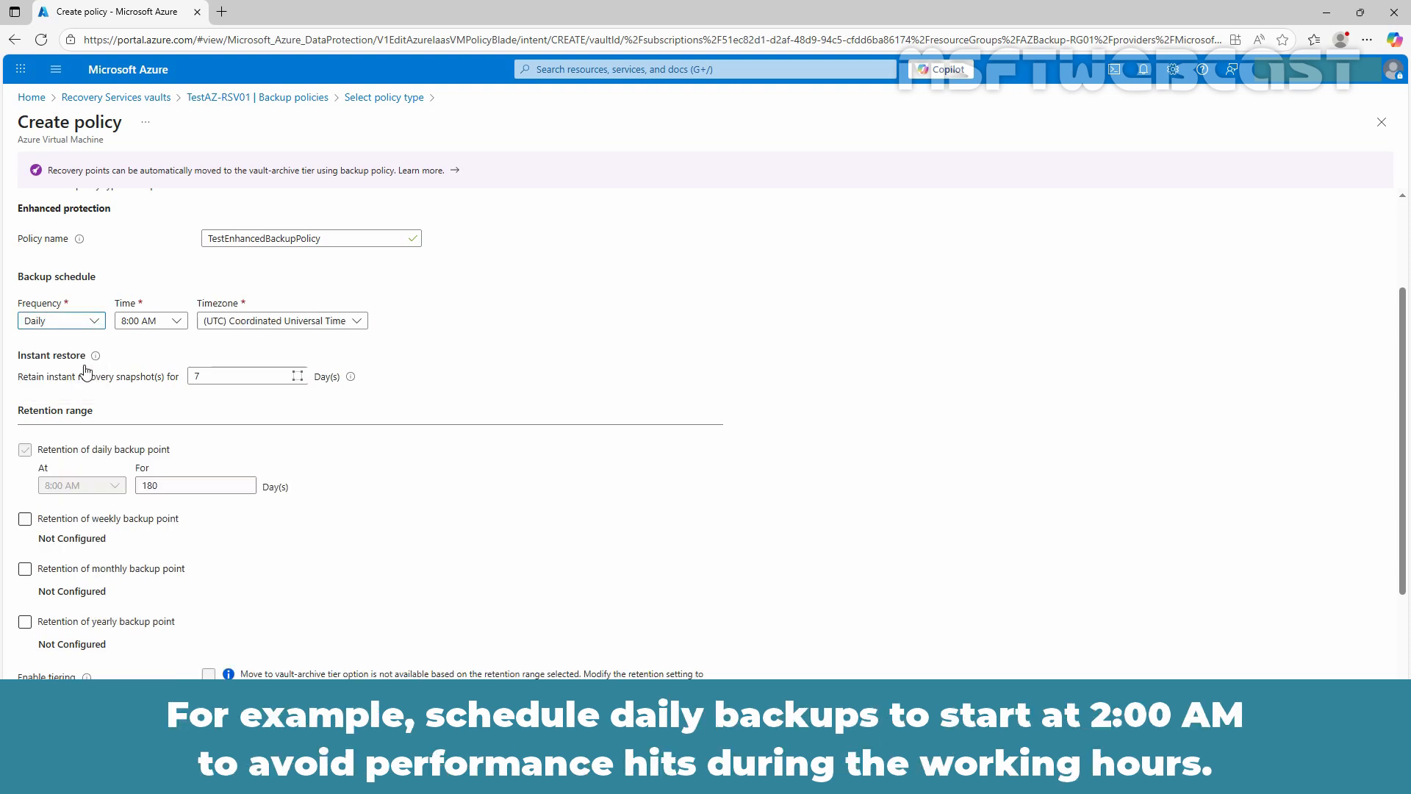
{"action": "left_click", "coordinate": [160, 322]}
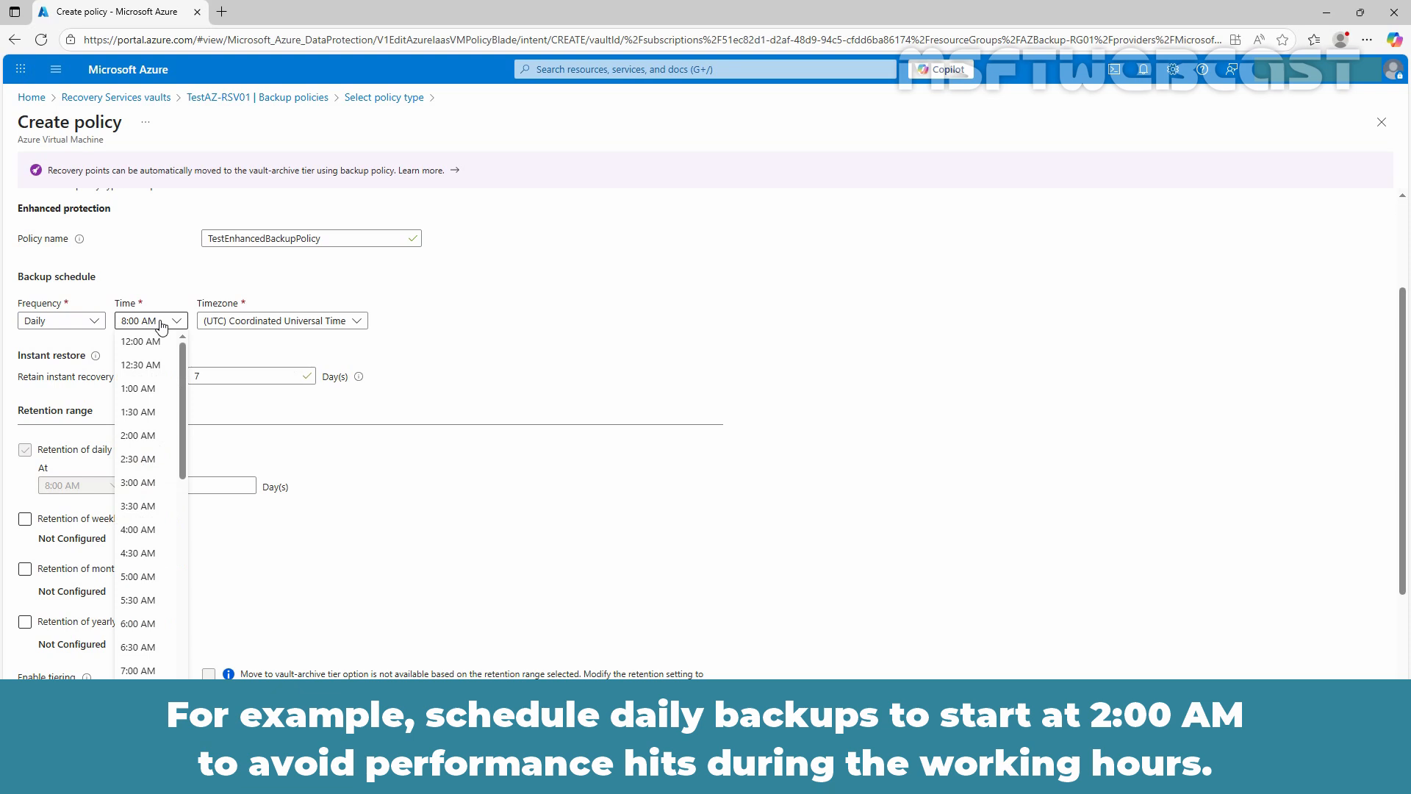
{"action": "left_click", "coordinate": [140, 435]}
{"action": "left_click", "coordinate": [277, 328]}
{"action": "scroll", "coordinate": [286, 411], "scroll_direction": "up", "scroll_amount": 10}
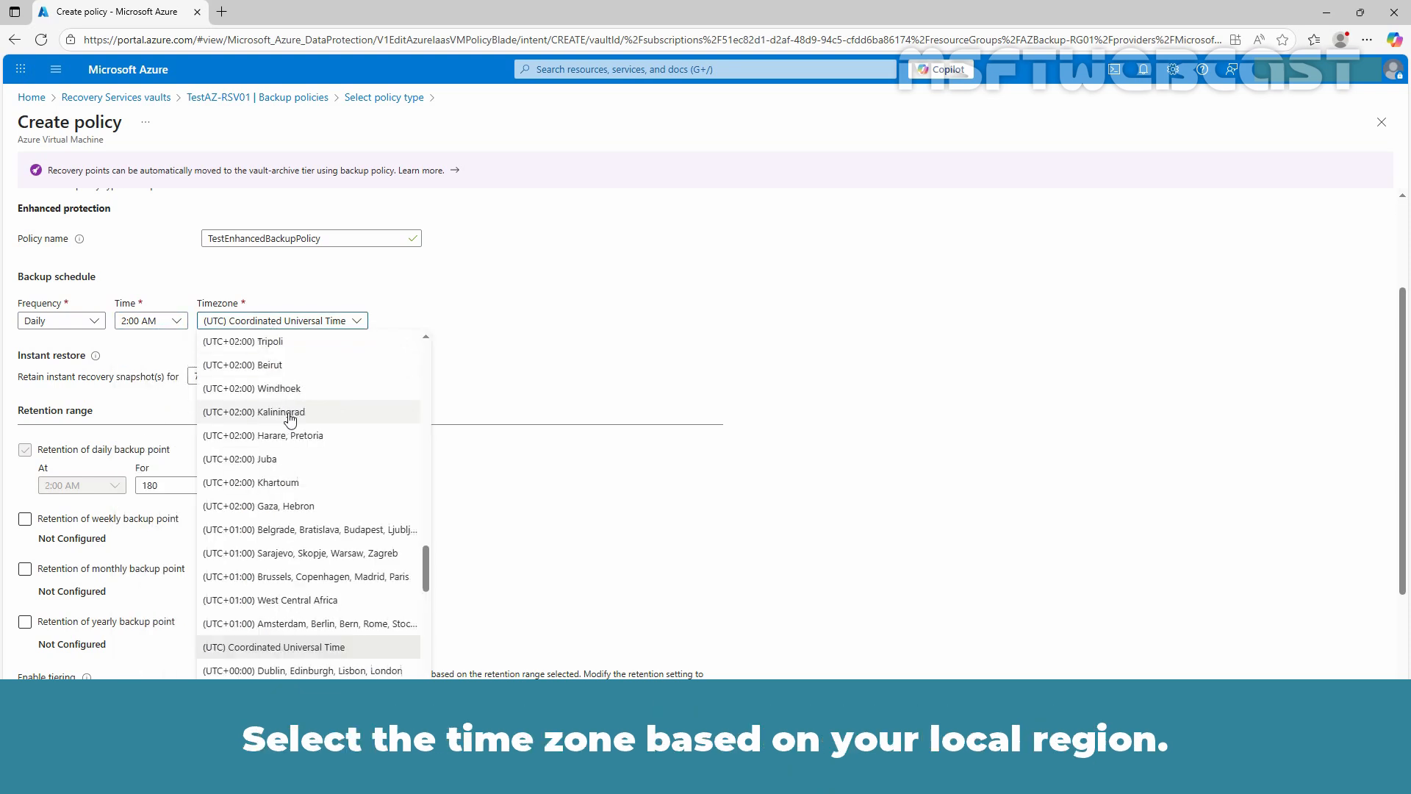
{"action": "scroll", "coordinate": [289, 418], "scroll_direction": "up", "scroll_amount": 3}
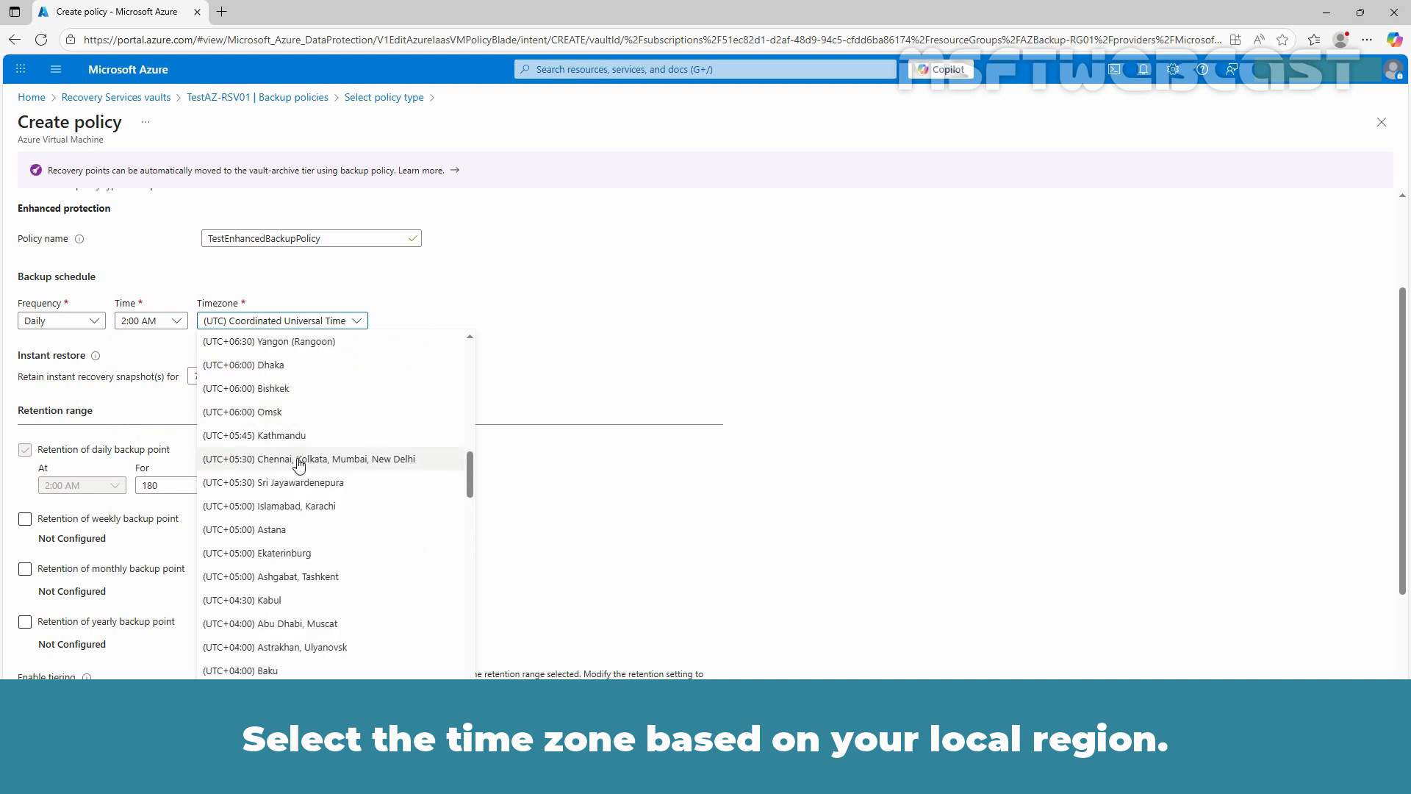
{"action": "left_click", "coordinate": [290, 458]}
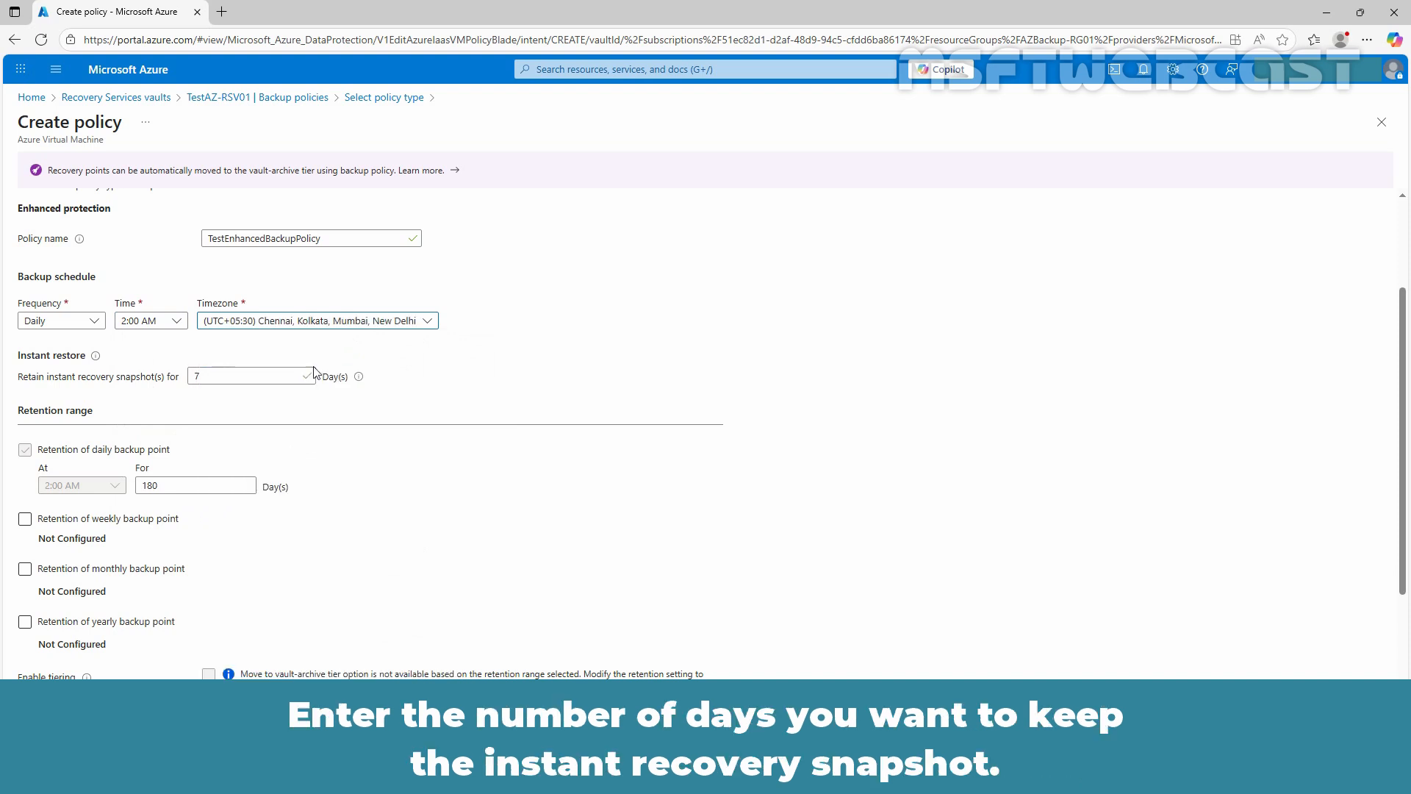
{"action": "left_click", "coordinate": [278, 381]}
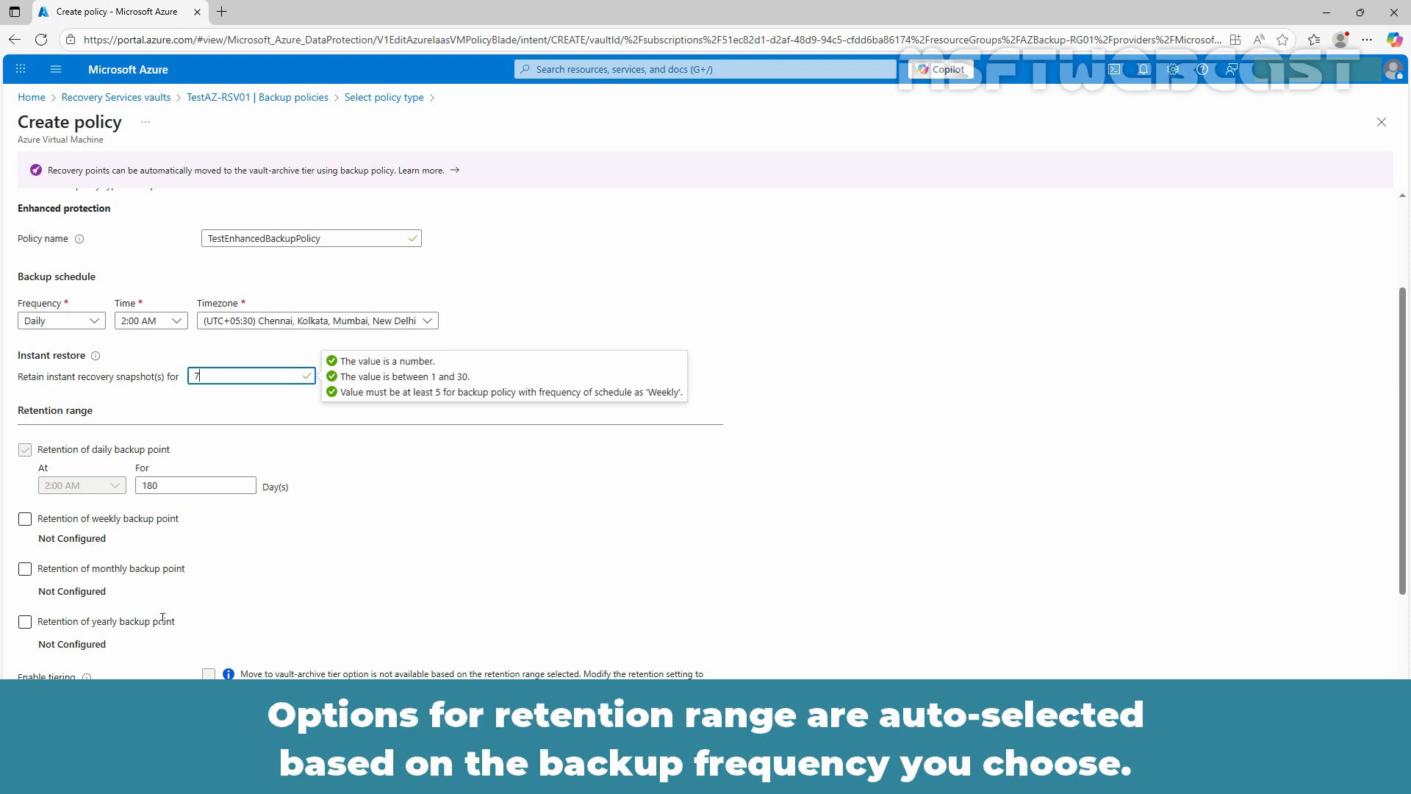
{"action": "left_click", "coordinate": [50, 328]}
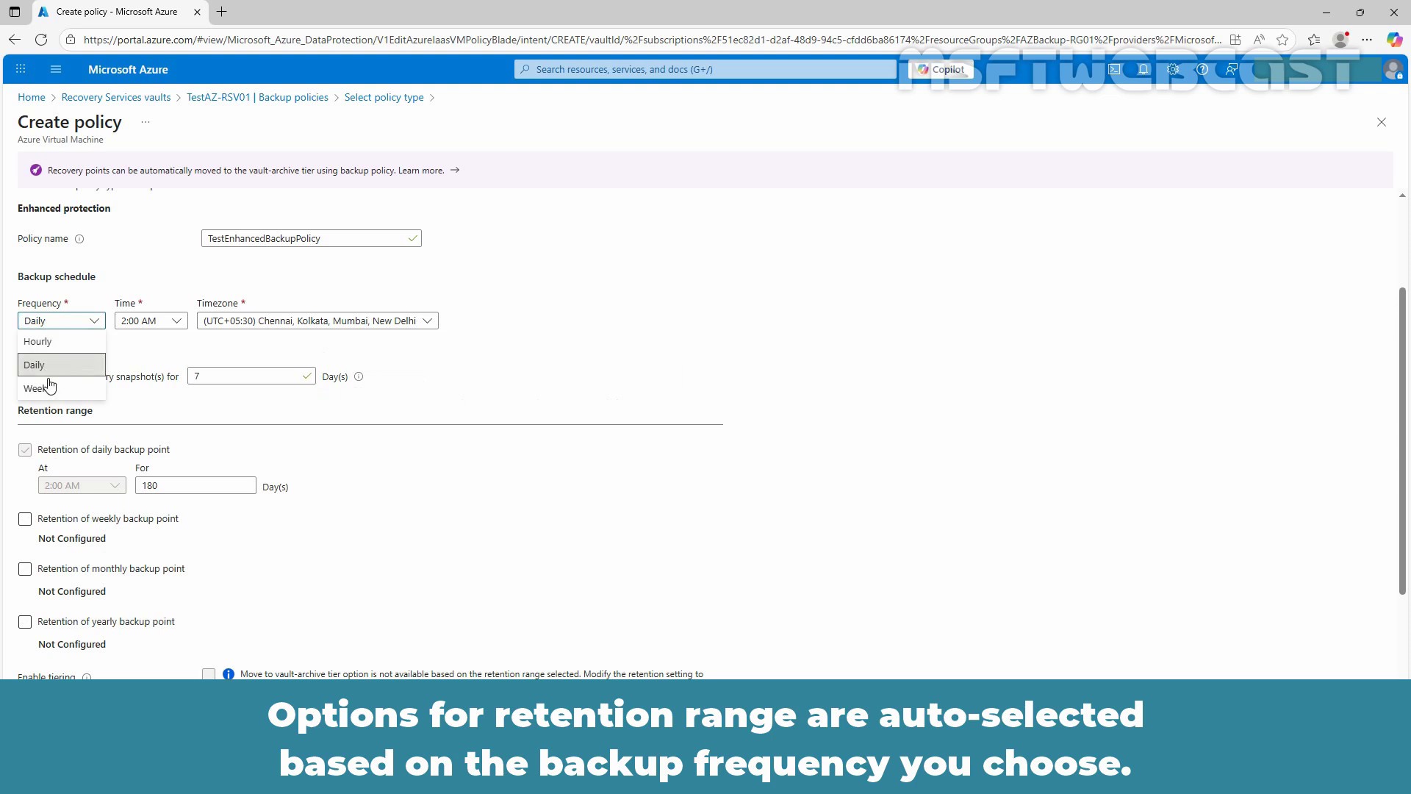
{"action": "left_click", "coordinate": [49, 387]}
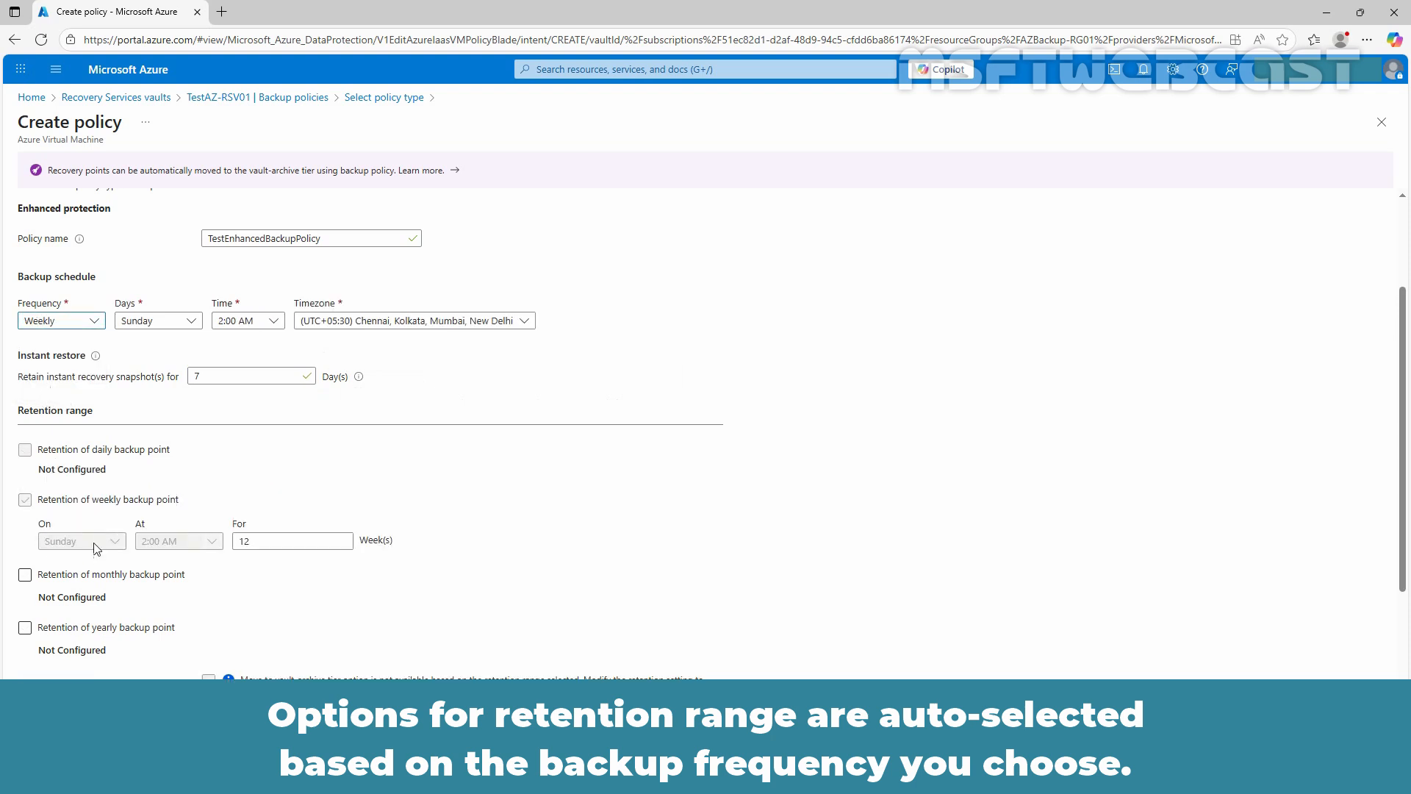
{"action": "left_click", "coordinate": [53, 324]}
{"action": "left_click", "coordinate": [49, 368]}
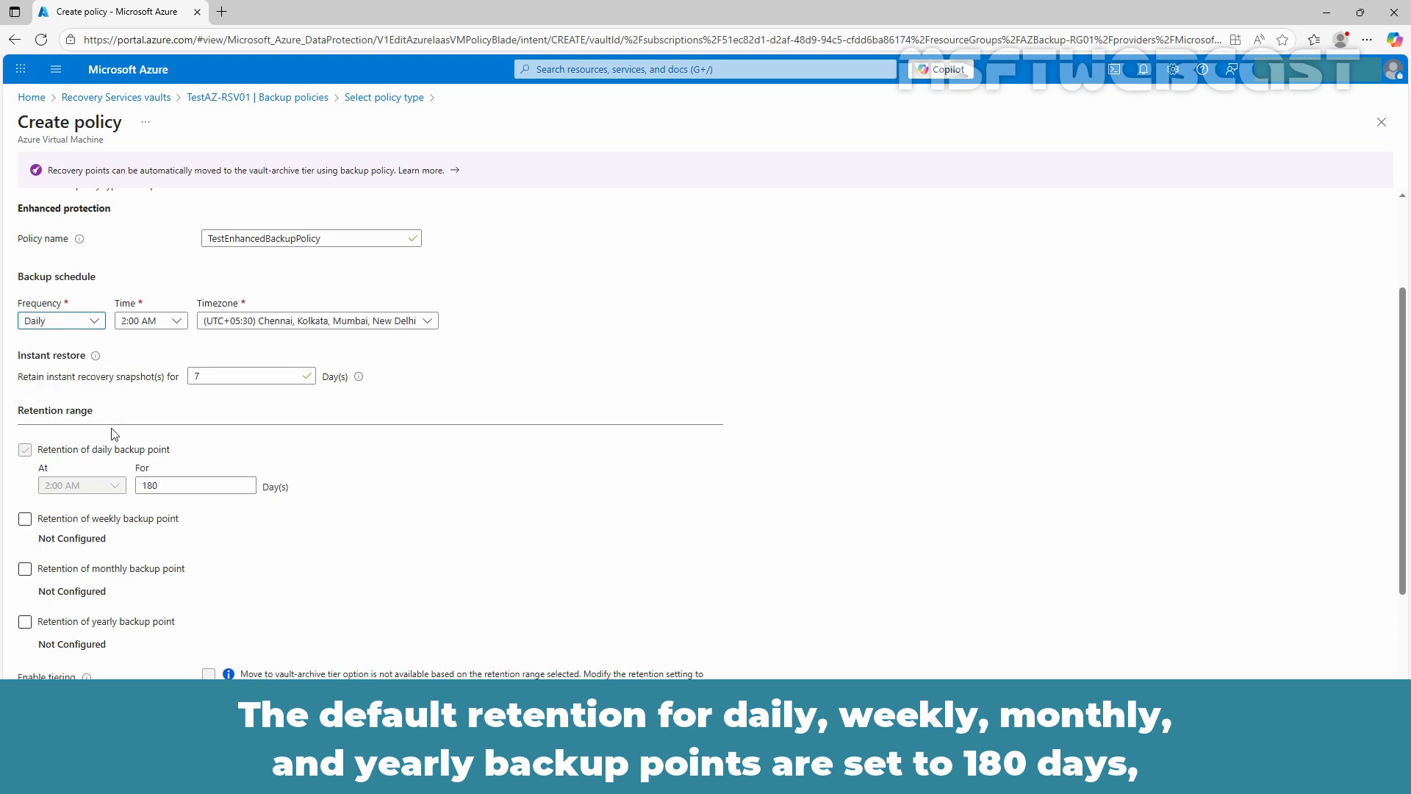
{"action": "left_click", "coordinate": [94, 520]}
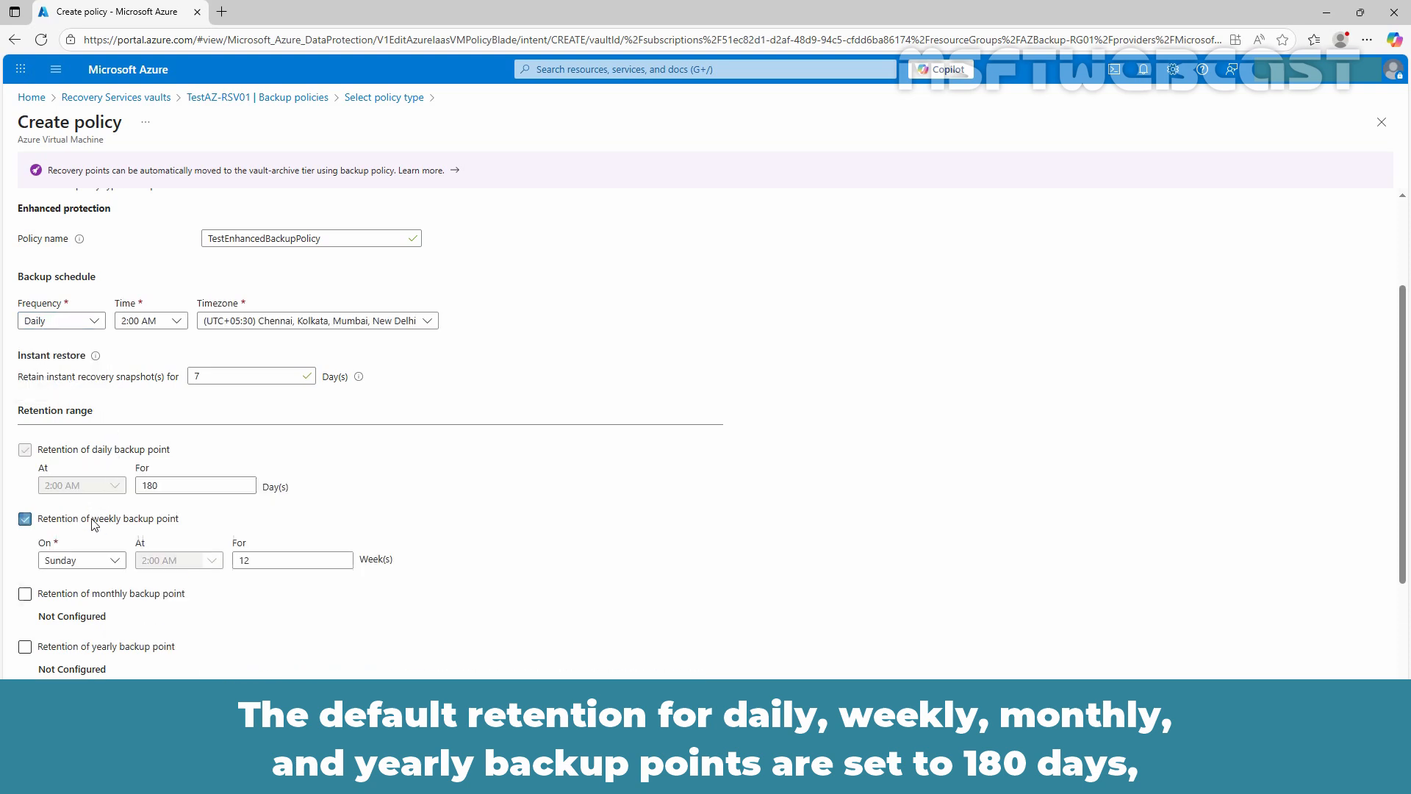
{"action": "left_click", "coordinate": [94, 522]}
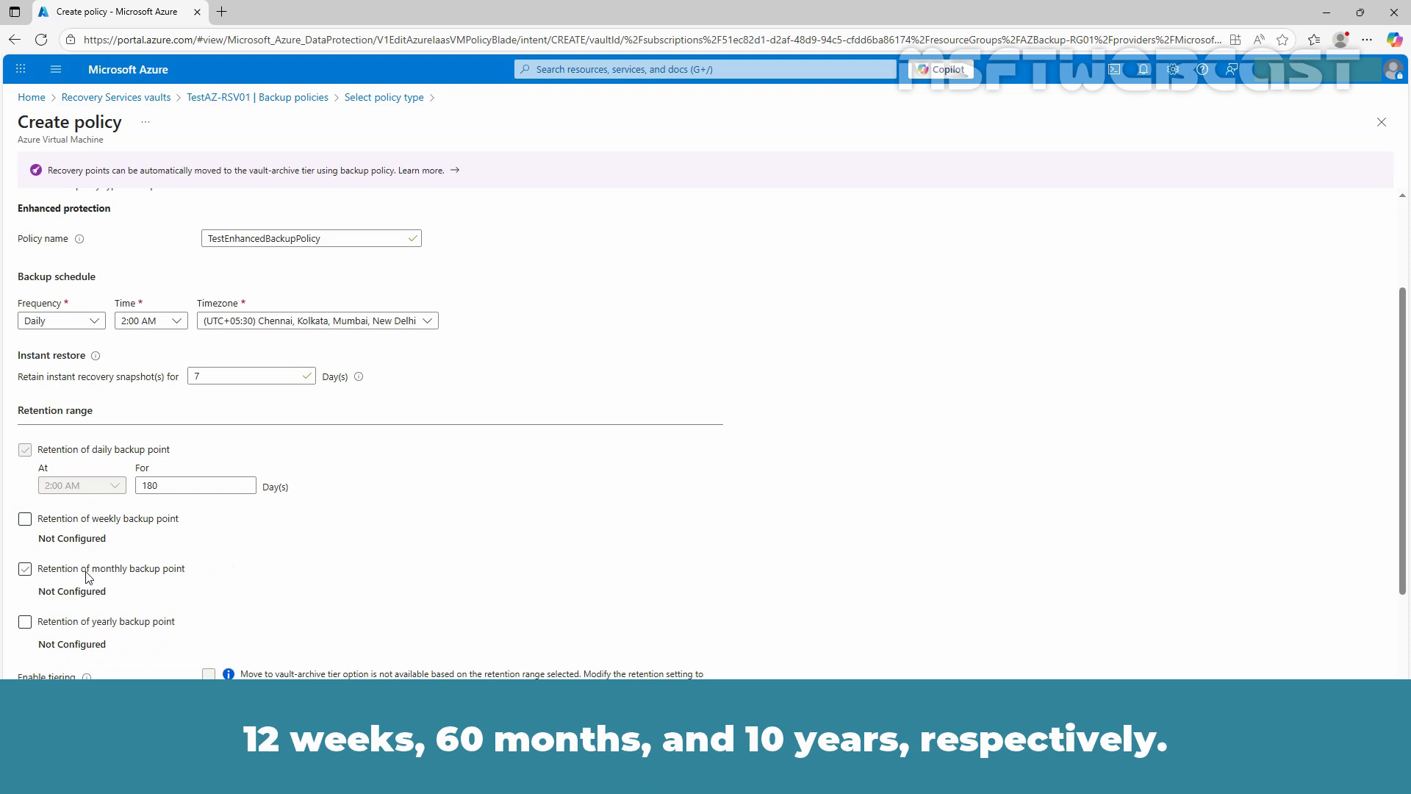
{"action": "left_click", "coordinate": [86, 574]}
{"action": "left_click", "coordinate": [87, 574]}
{"action": "left_click", "coordinate": [91, 625]}
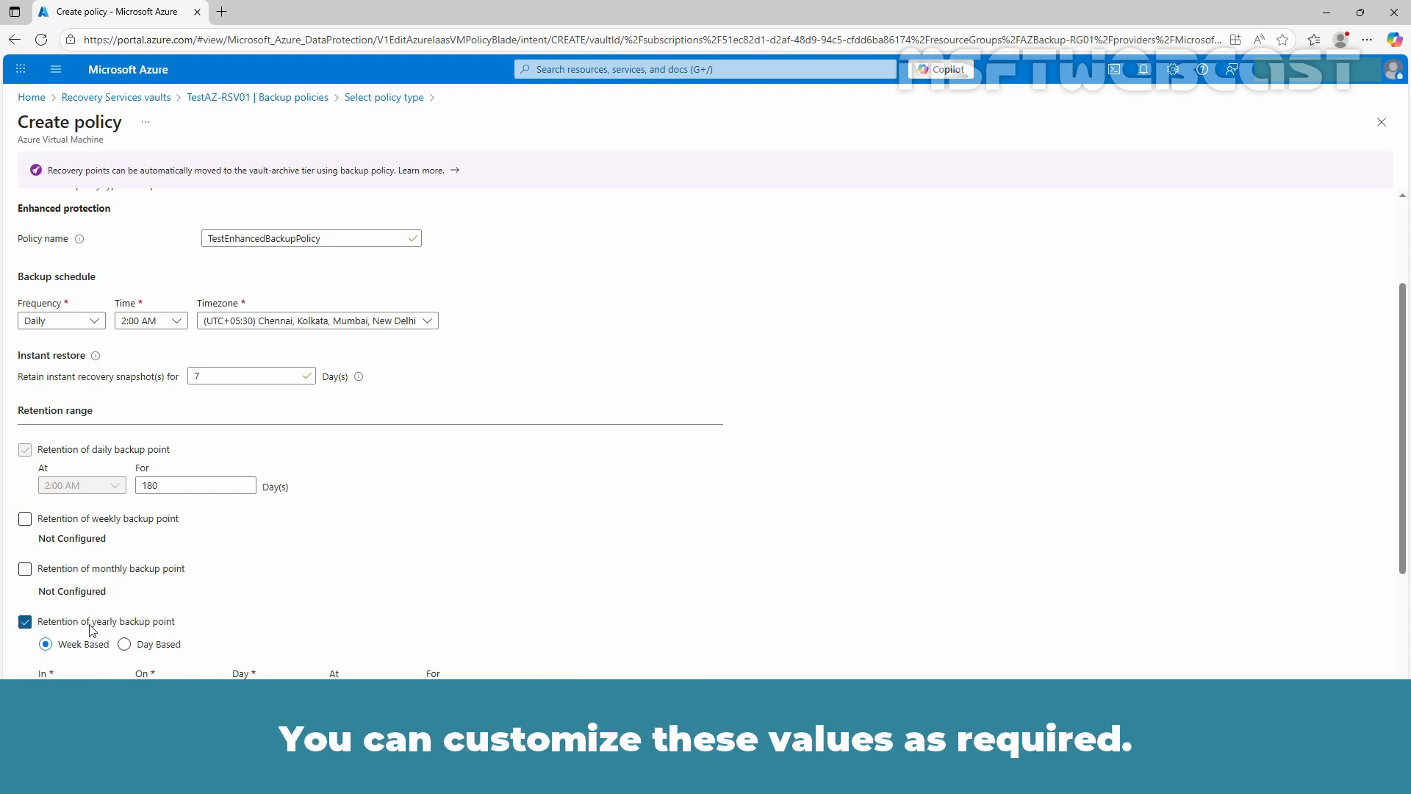
{"action": "left_click", "coordinate": [91, 625]}
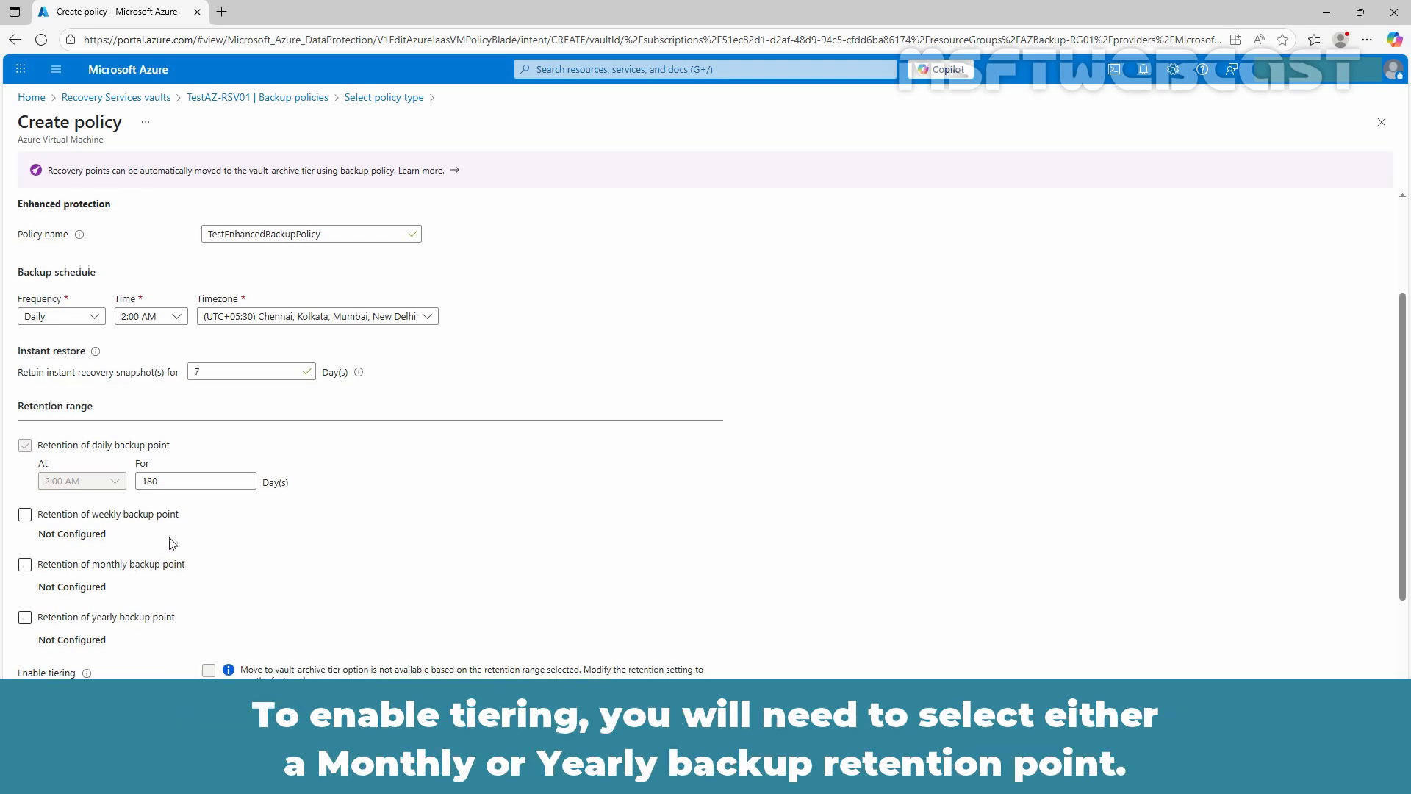
{"action": "scroll", "coordinate": [170, 542], "scroll_direction": "down", "scroll_amount": 2}
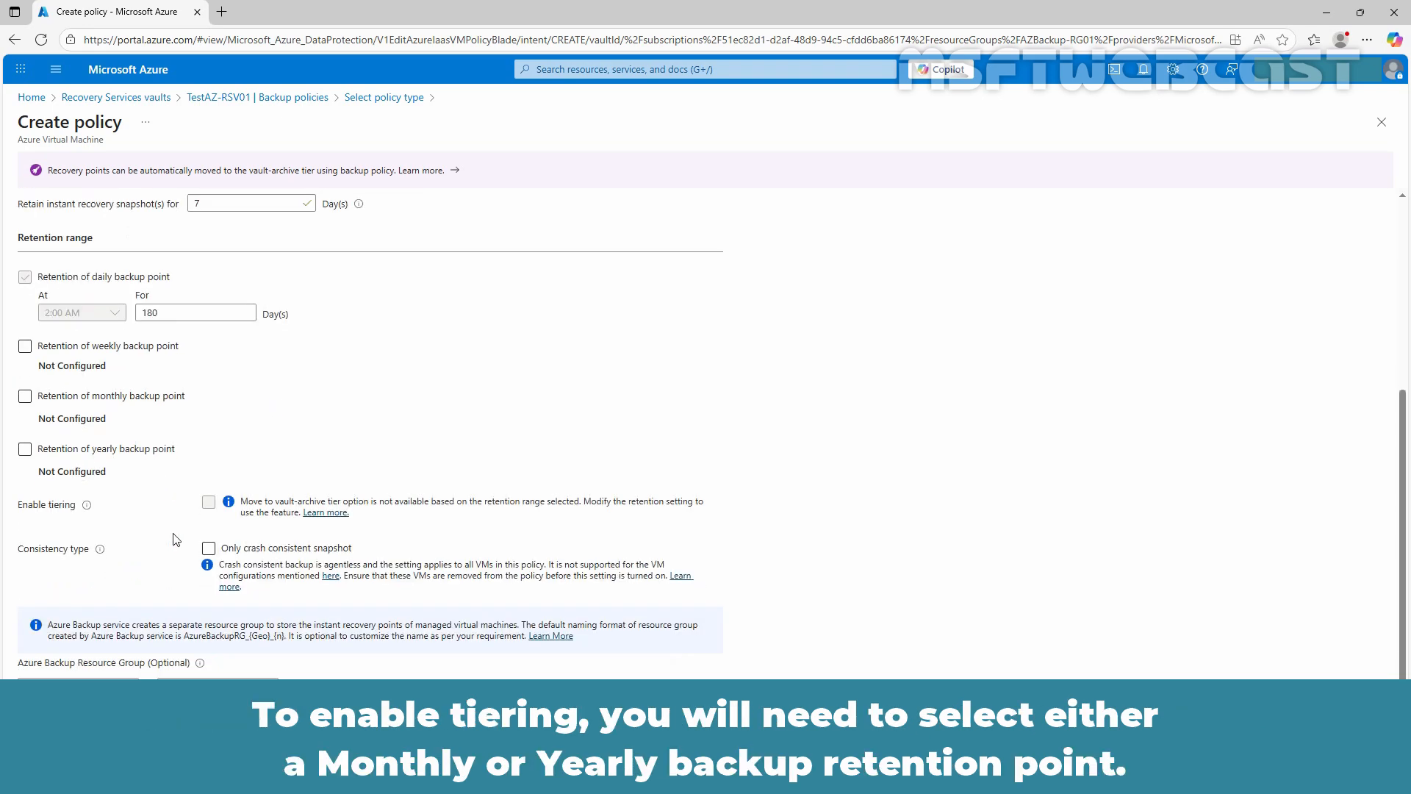
{"action": "left_click", "coordinate": [27, 451]}
{"action": "left_click", "coordinate": [26, 453]}
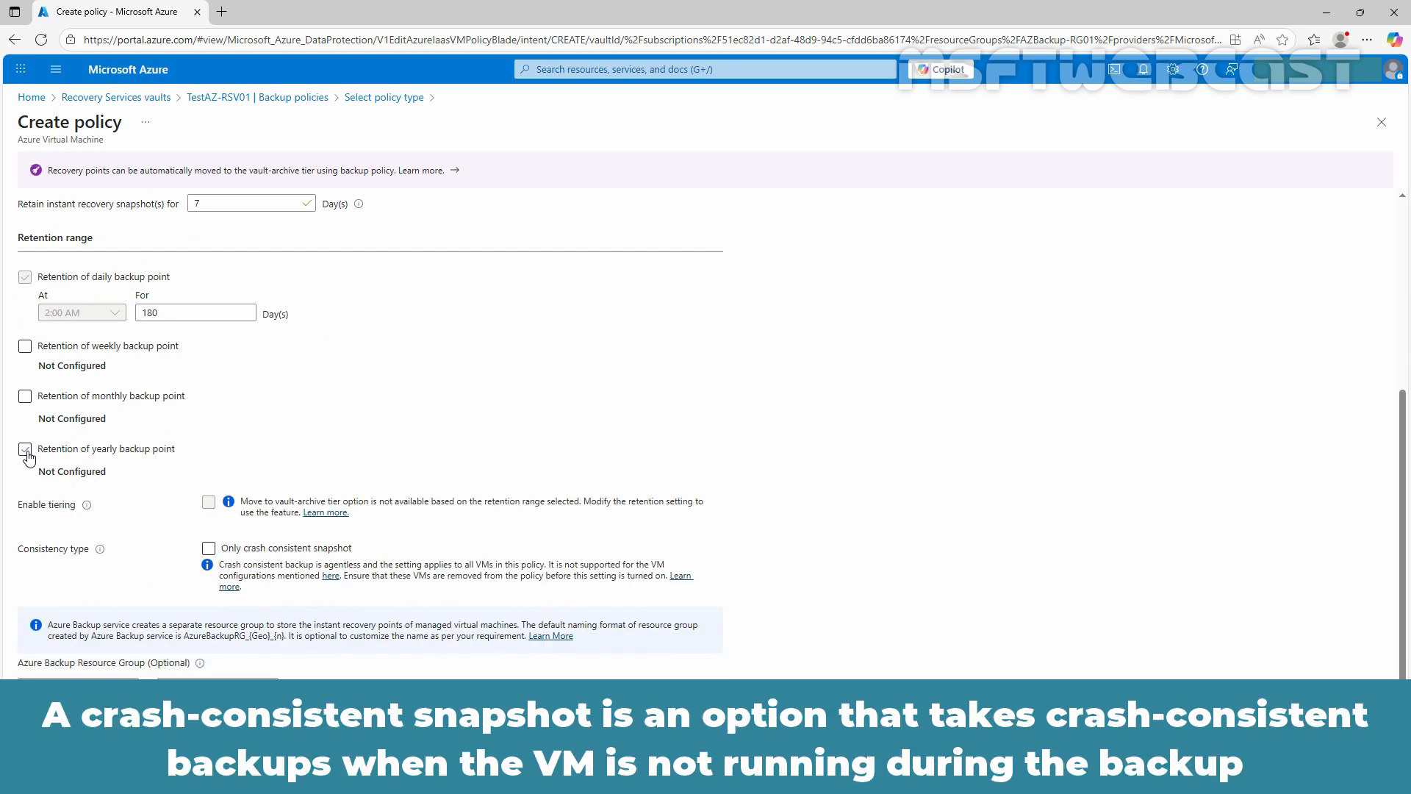
{"action": "left_click", "coordinate": [211, 550]}
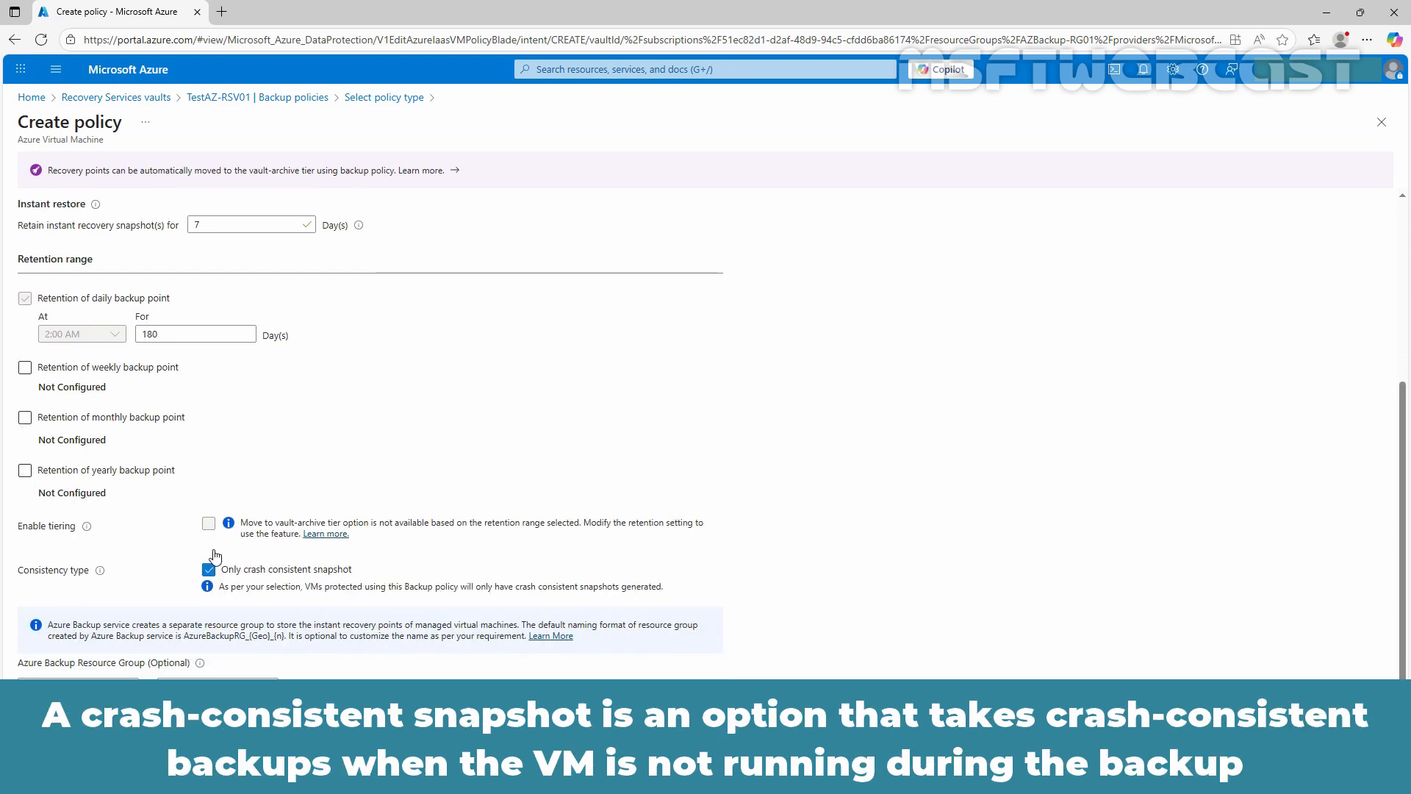
{"action": "left_click", "coordinate": [208, 569]}
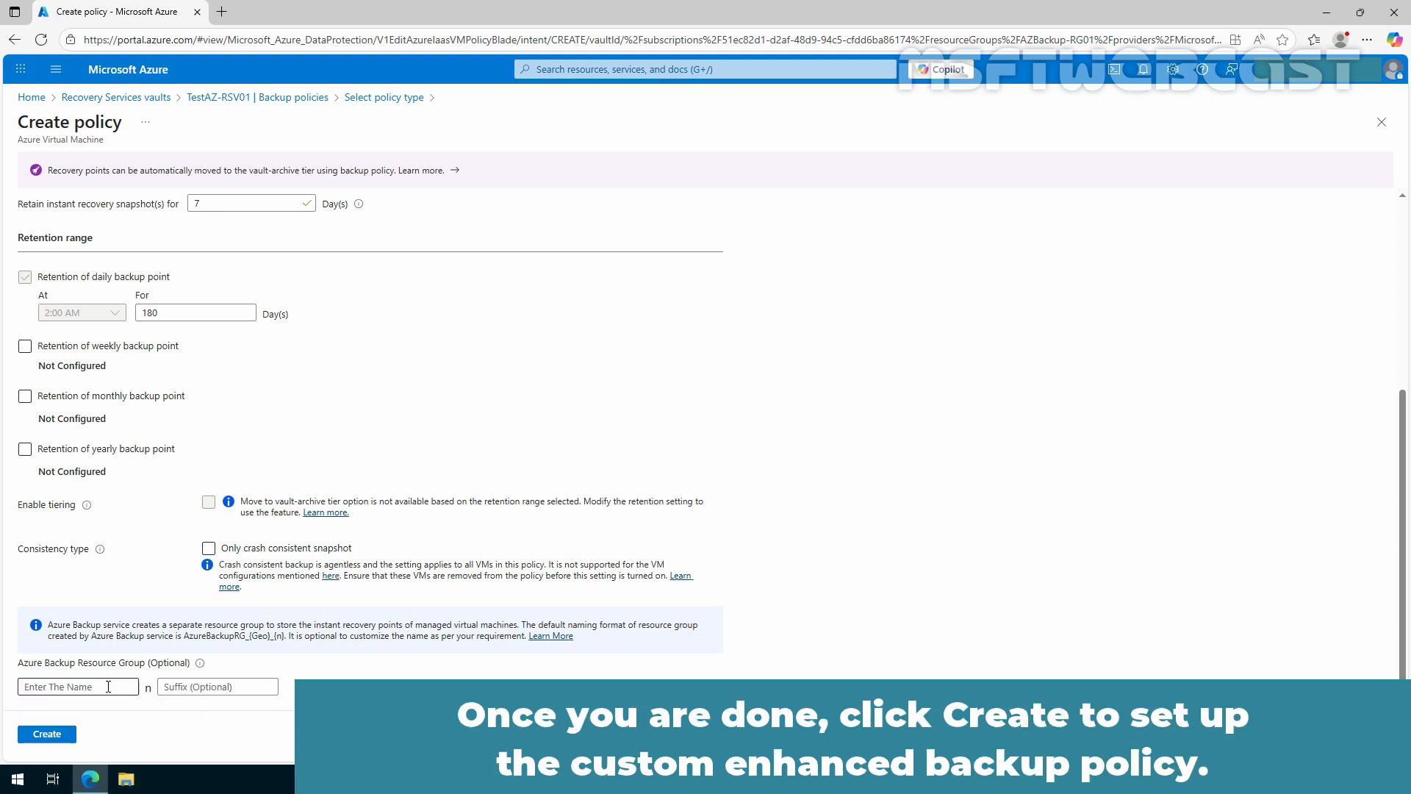
- Create the policy, go to the deployed vault resource and open its list of backup policies
{"action": "left_click", "coordinate": [46, 735]}
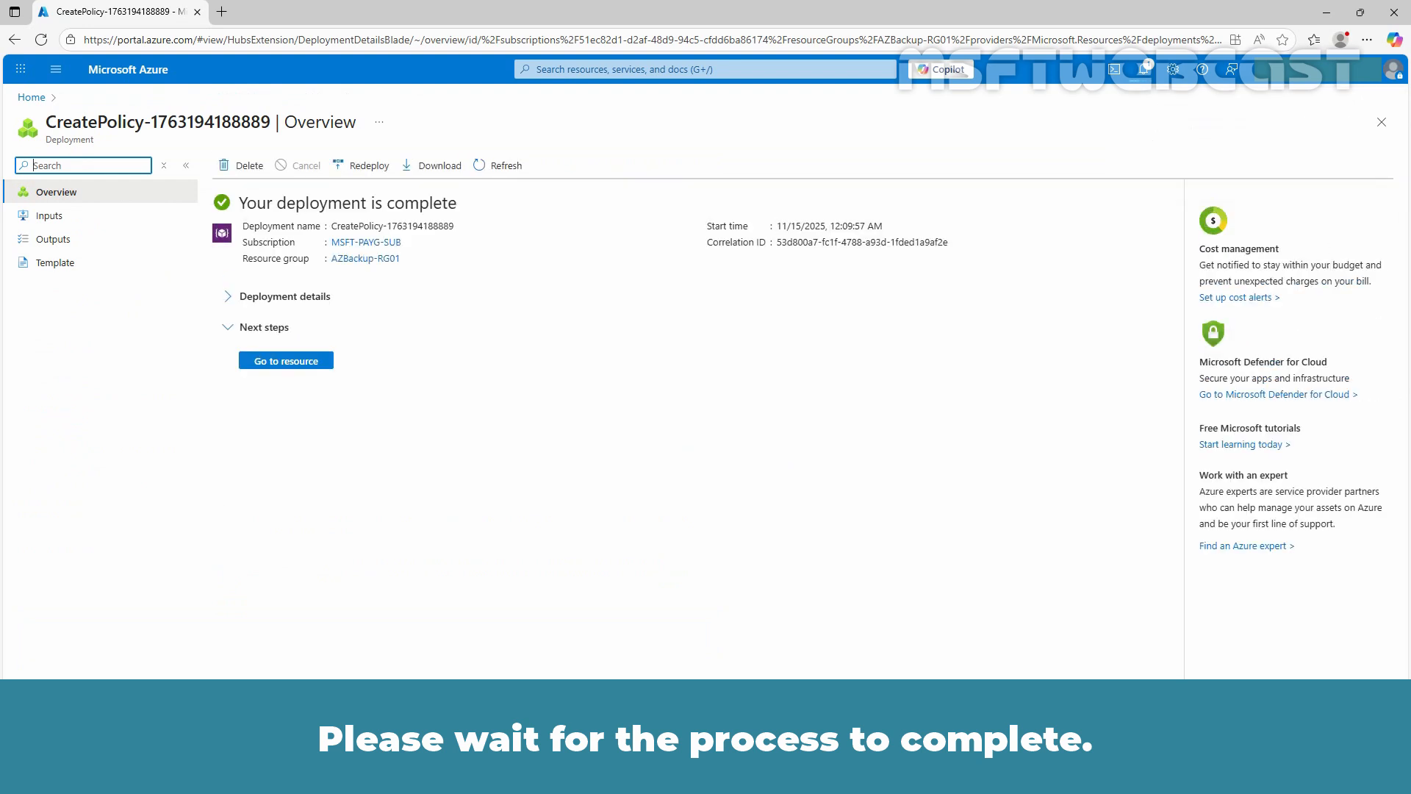
{"action": "left_click", "coordinate": [287, 360]}
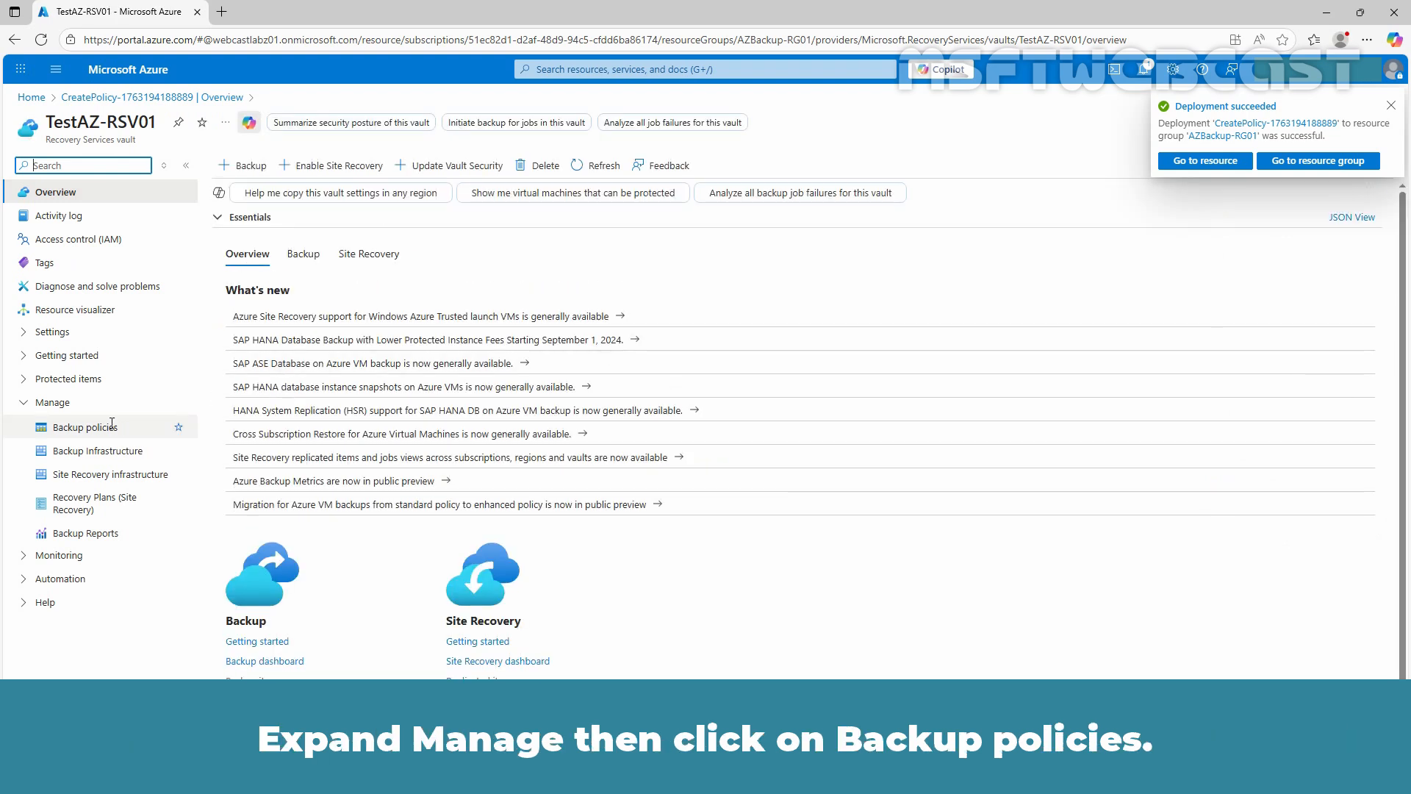
{"action": "left_click", "coordinate": [90, 434]}
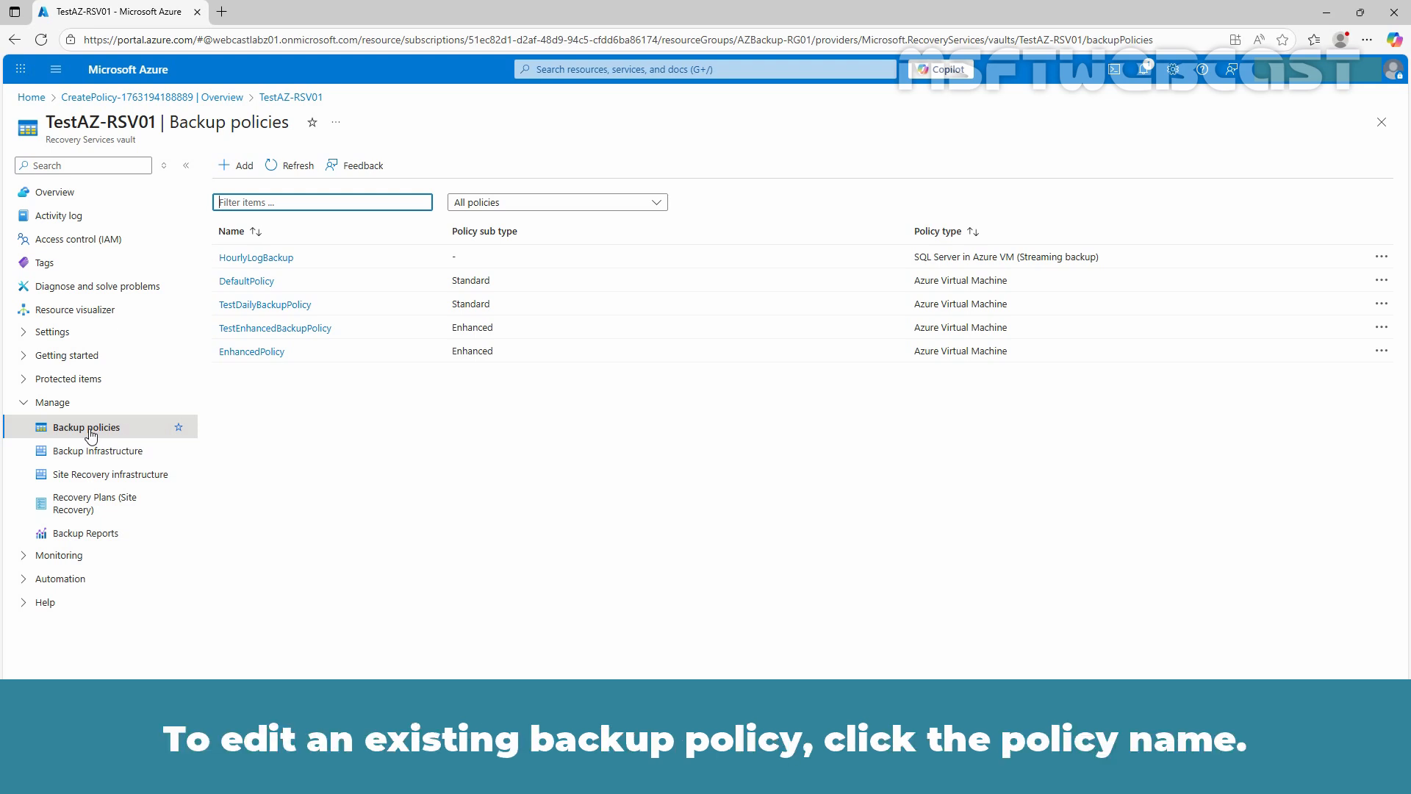
- Open TestEnhancedBackupPolicy for modification and set the retention of the daily backup point to 30 days
{"action": "left_click", "coordinate": [309, 327]}
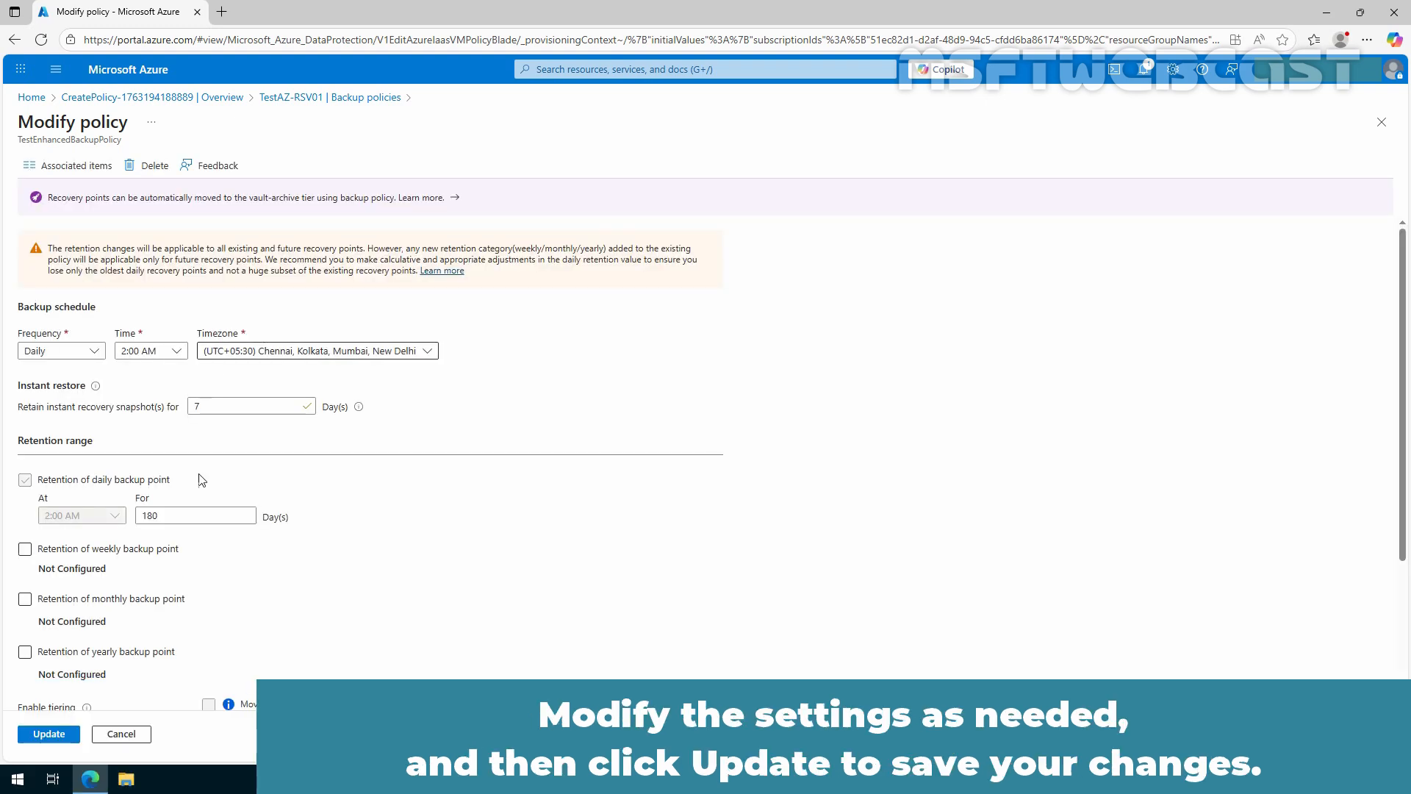
{"action": "left_click_drag", "start_coordinate": [189, 515], "coordinate": [96, 517]}
{"action": "type", "text": "30"}
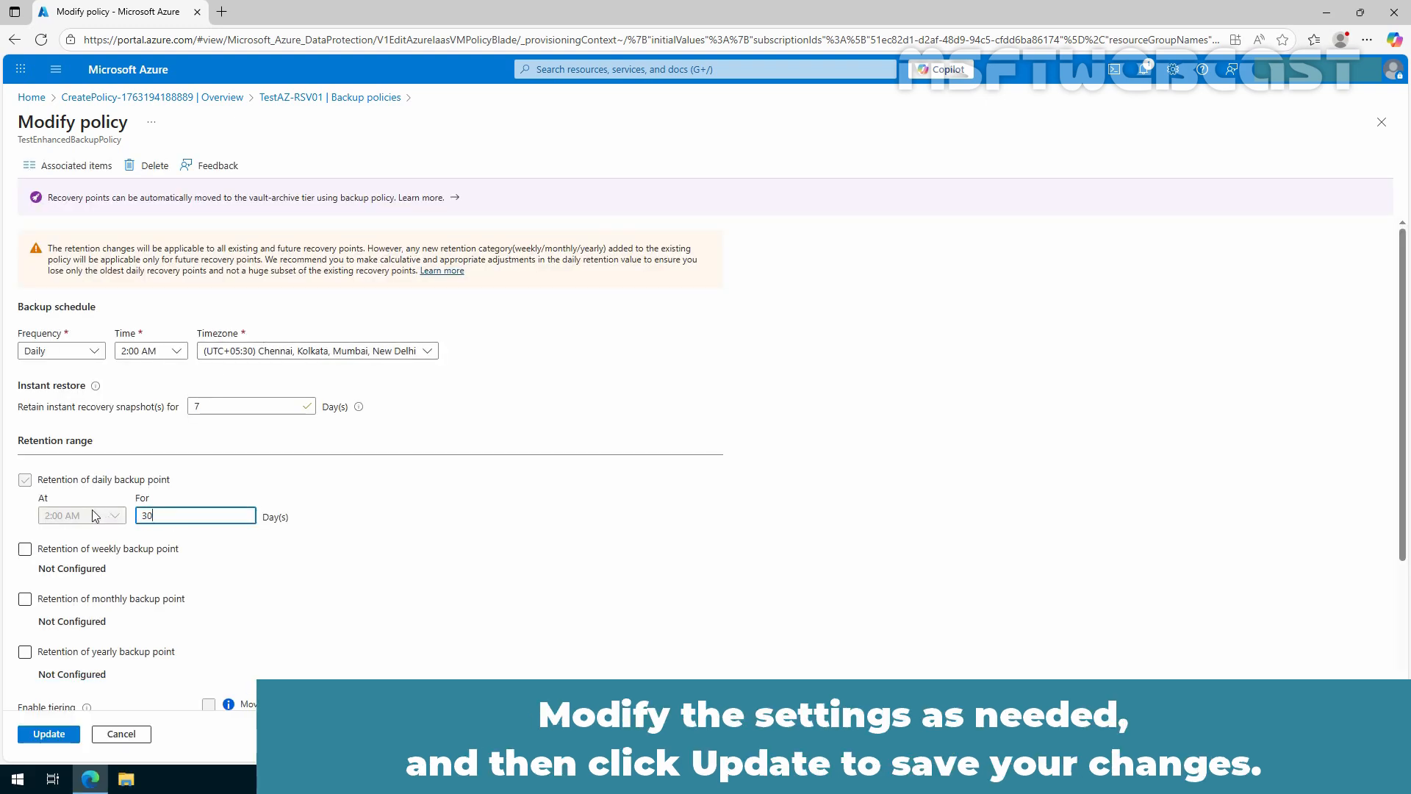
- Save the policy changes and start configuring an Azure virtual machine backup from the associated items of TestEnhancedBackupPolicy
{"action": "left_click", "coordinate": [48, 736]}
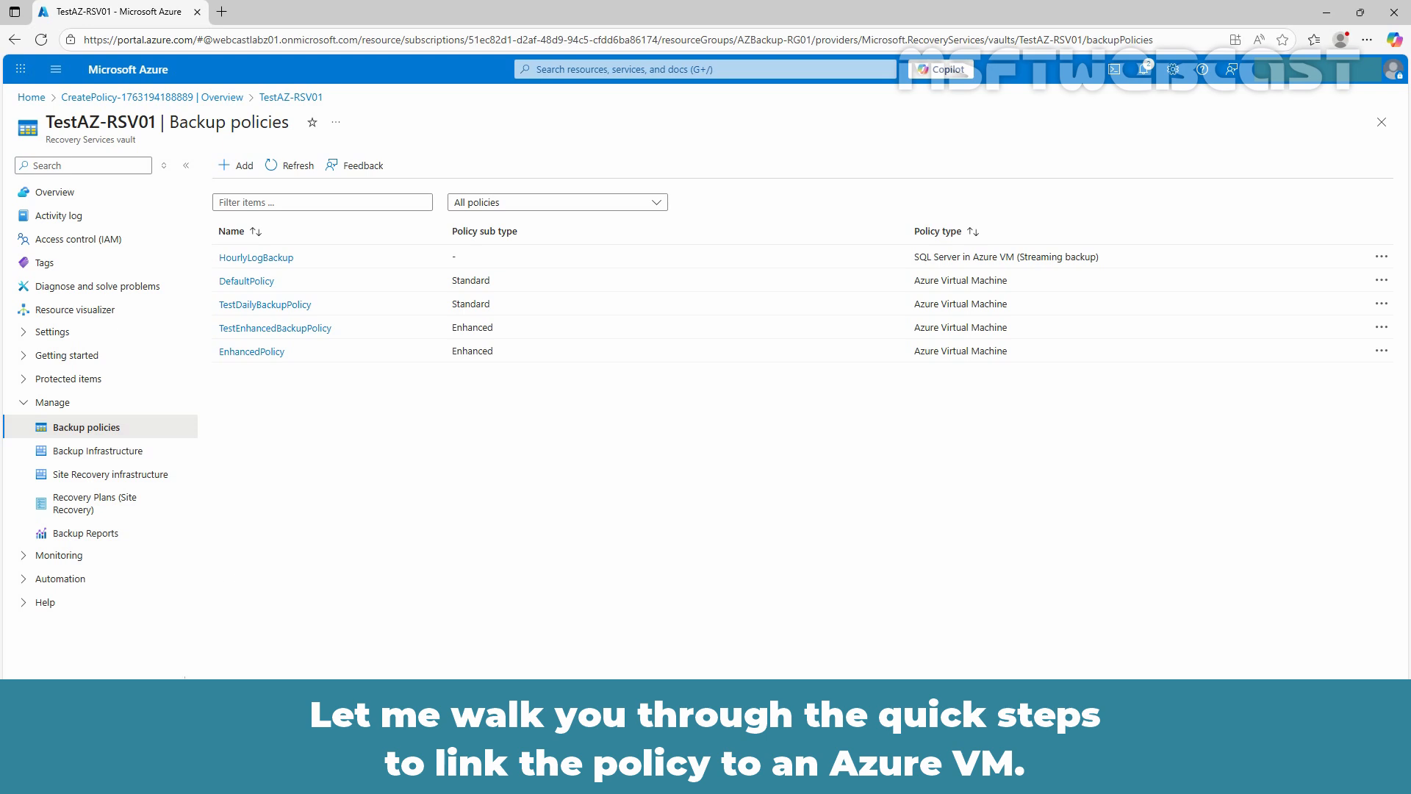
{"action": "left_click", "coordinate": [287, 328]}
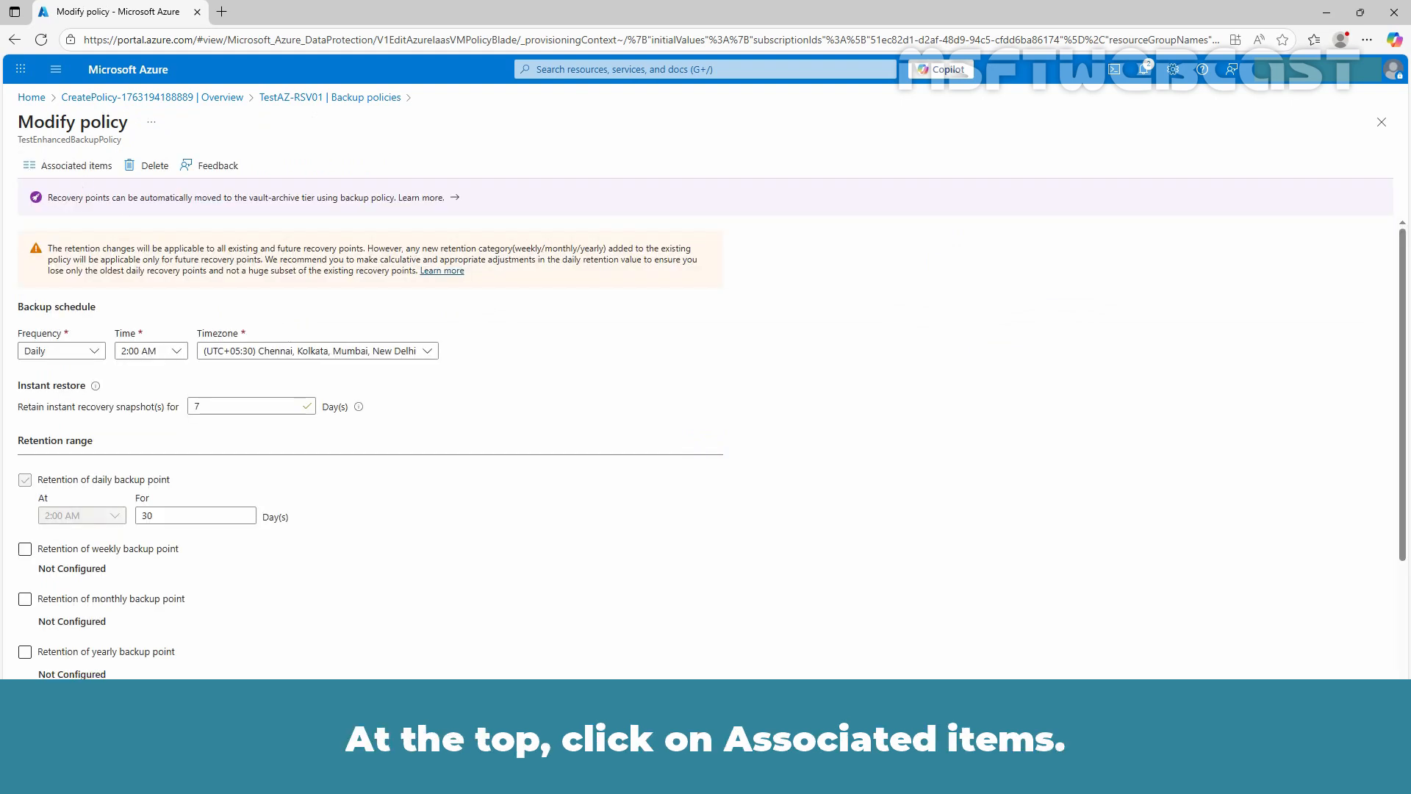
{"action": "left_click", "coordinate": [74, 169]}
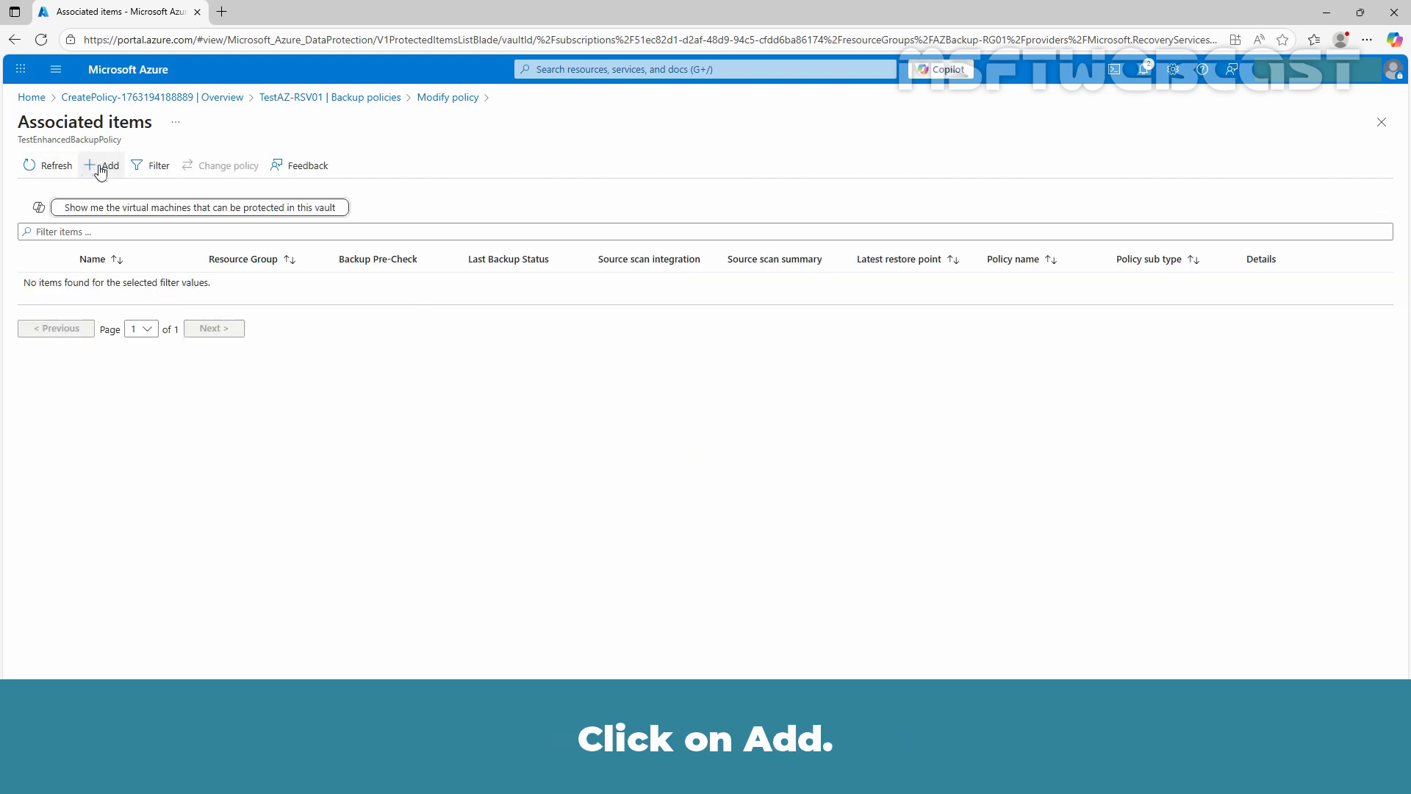
{"action": "left_click", "coordinate": [101, 168]}
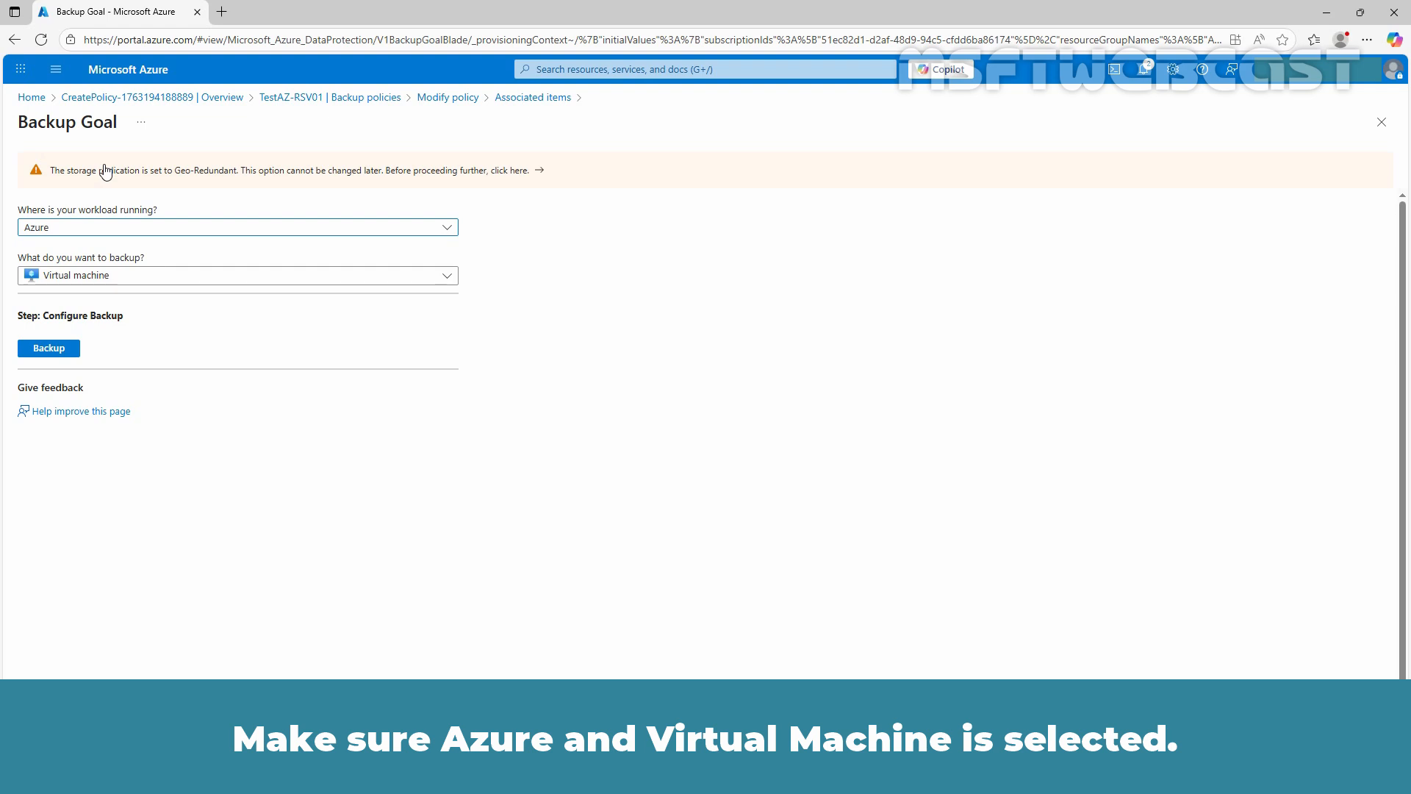
{"action": "left_click", "coordinate": [41, 348]}
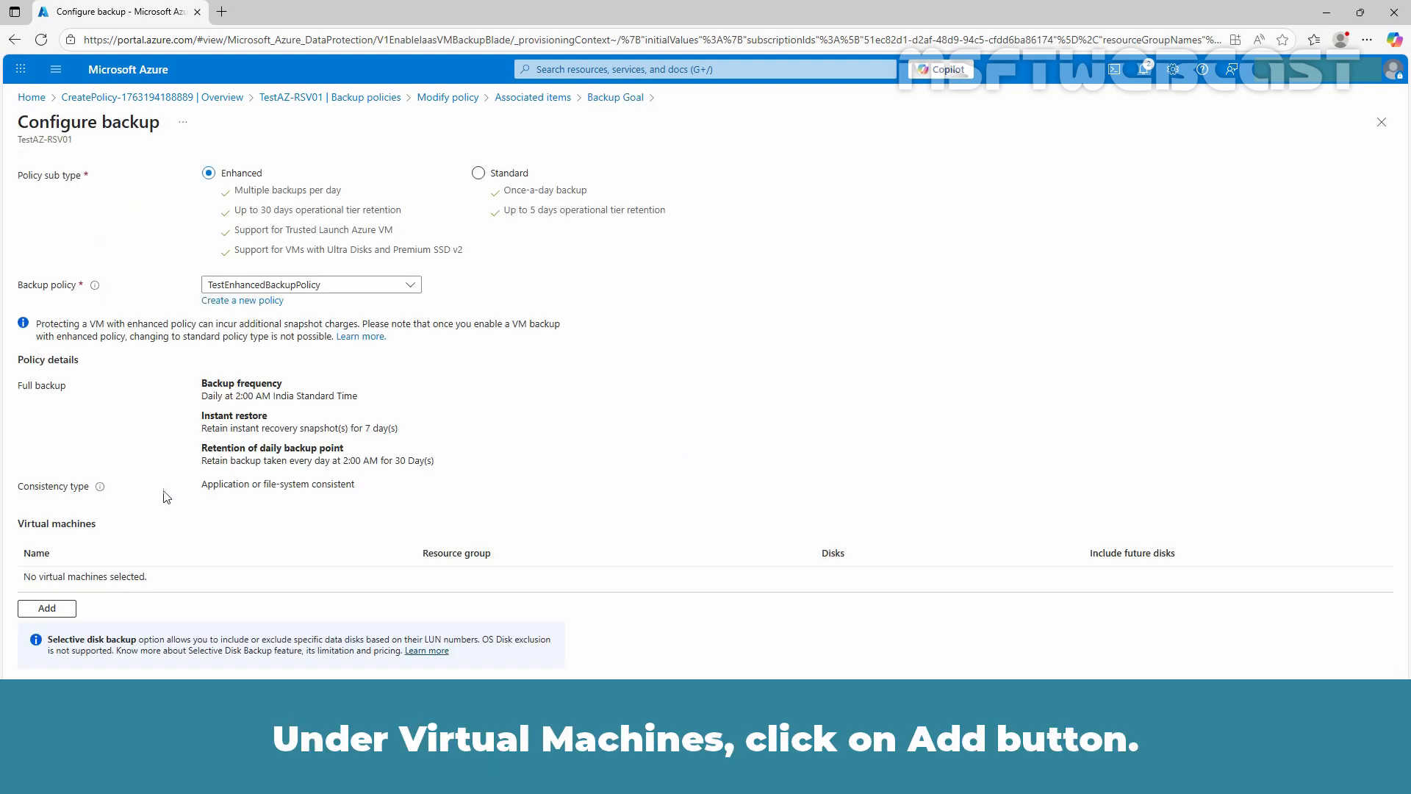
- Add the virtual machine FWS-VM01 to the backup configuration and enable its backup
{"action": "left_click", "coordinate": [46, 608]}
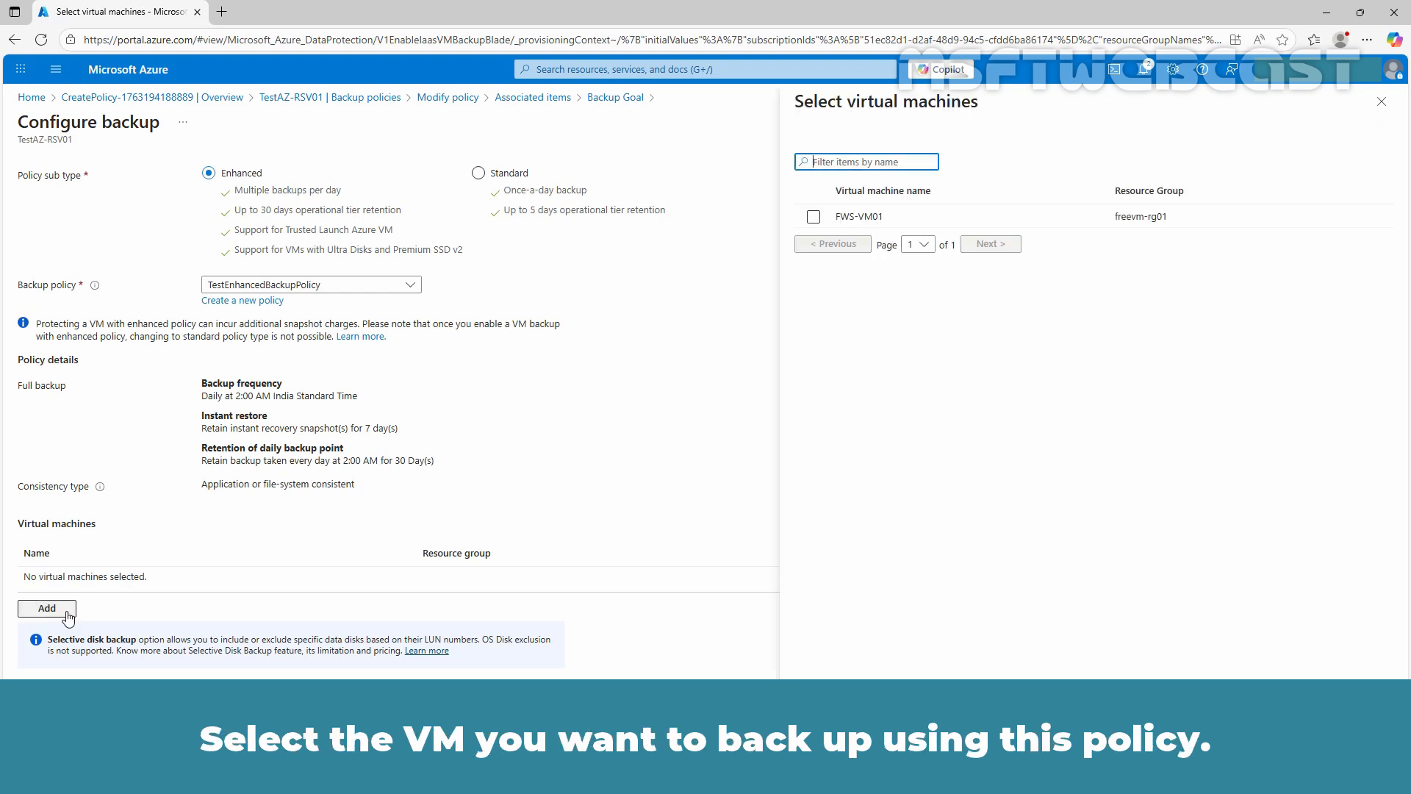
{"action": "left_click", "coordinate": [814, 216]}
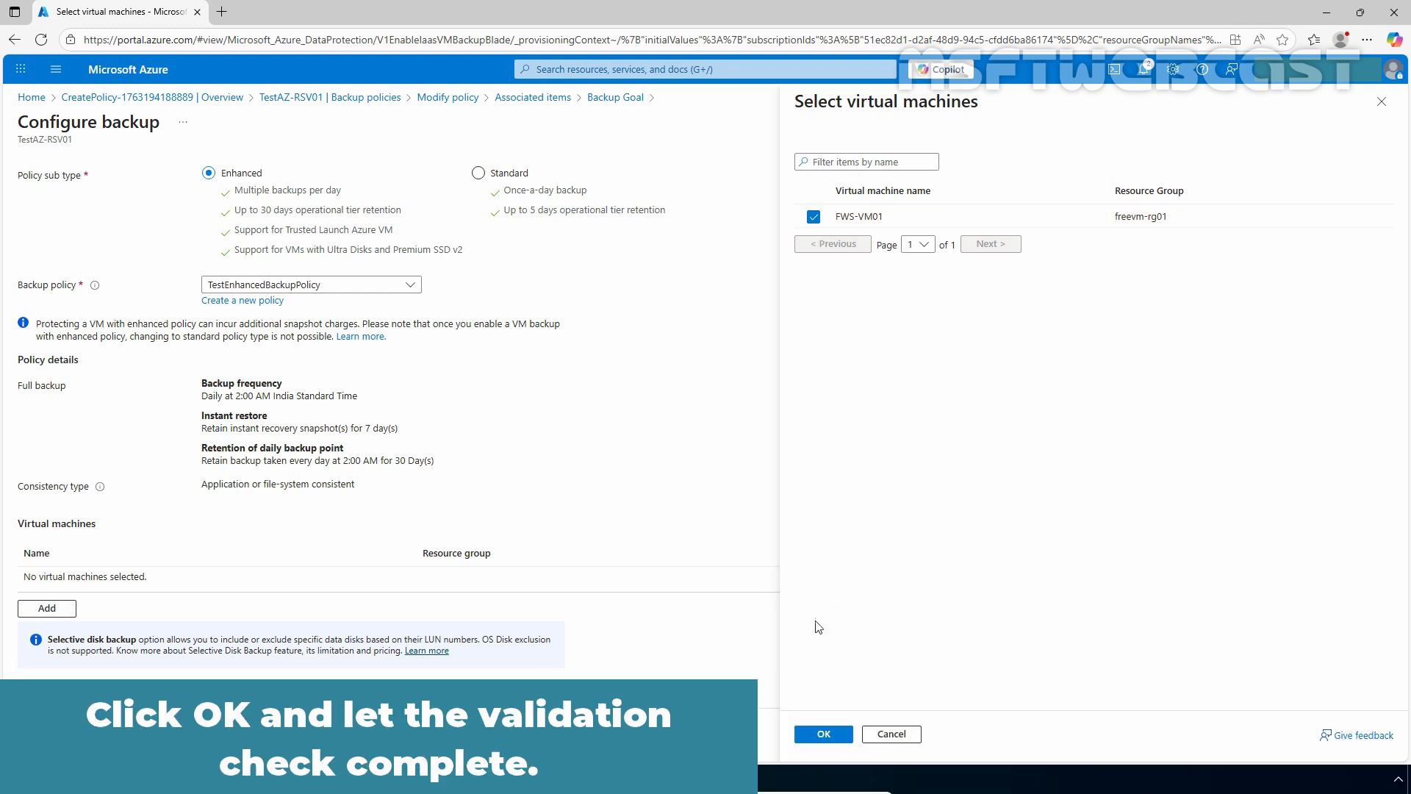
{"action": "left_click", "coordinate": [821, 729]}
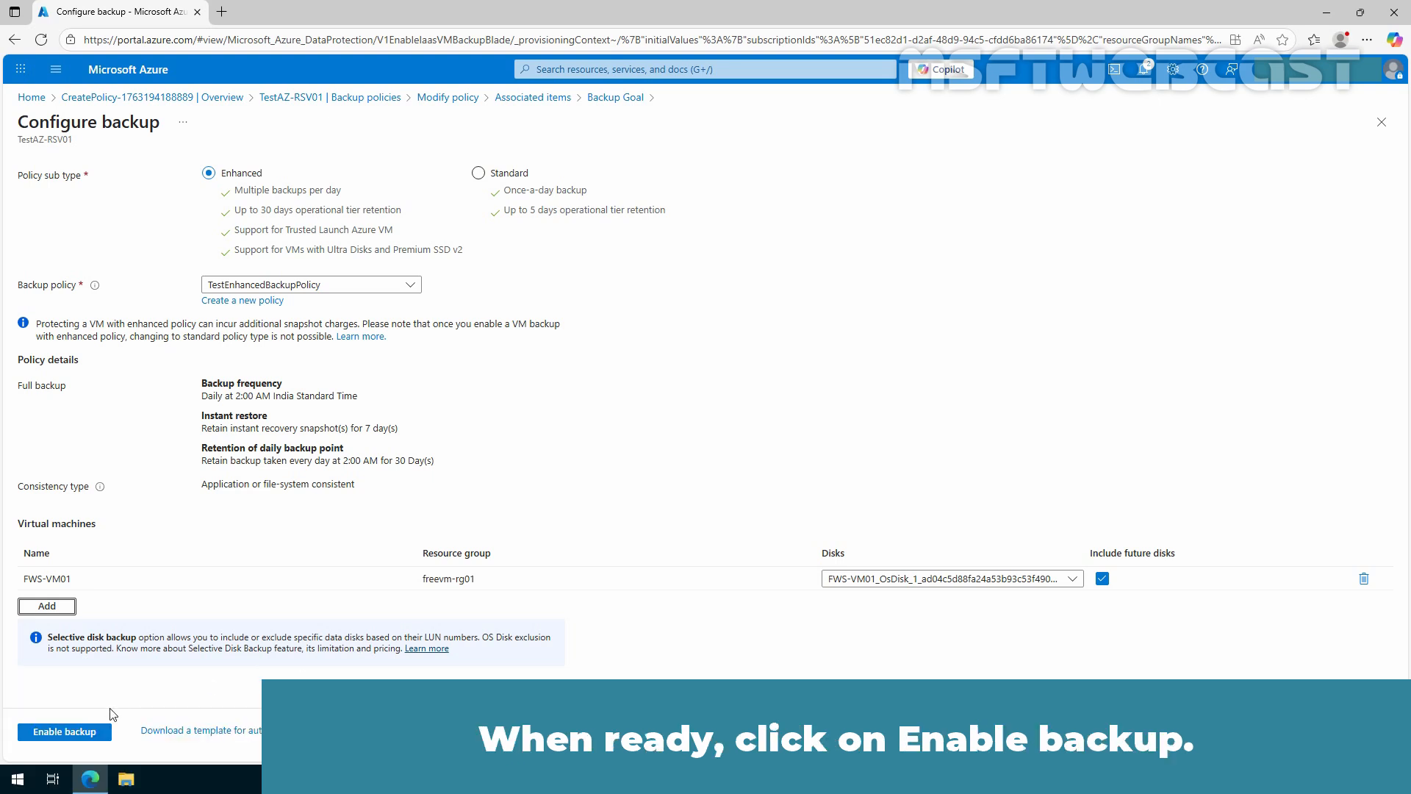
{"action": "left_click", "coordinate": [65, 731]}
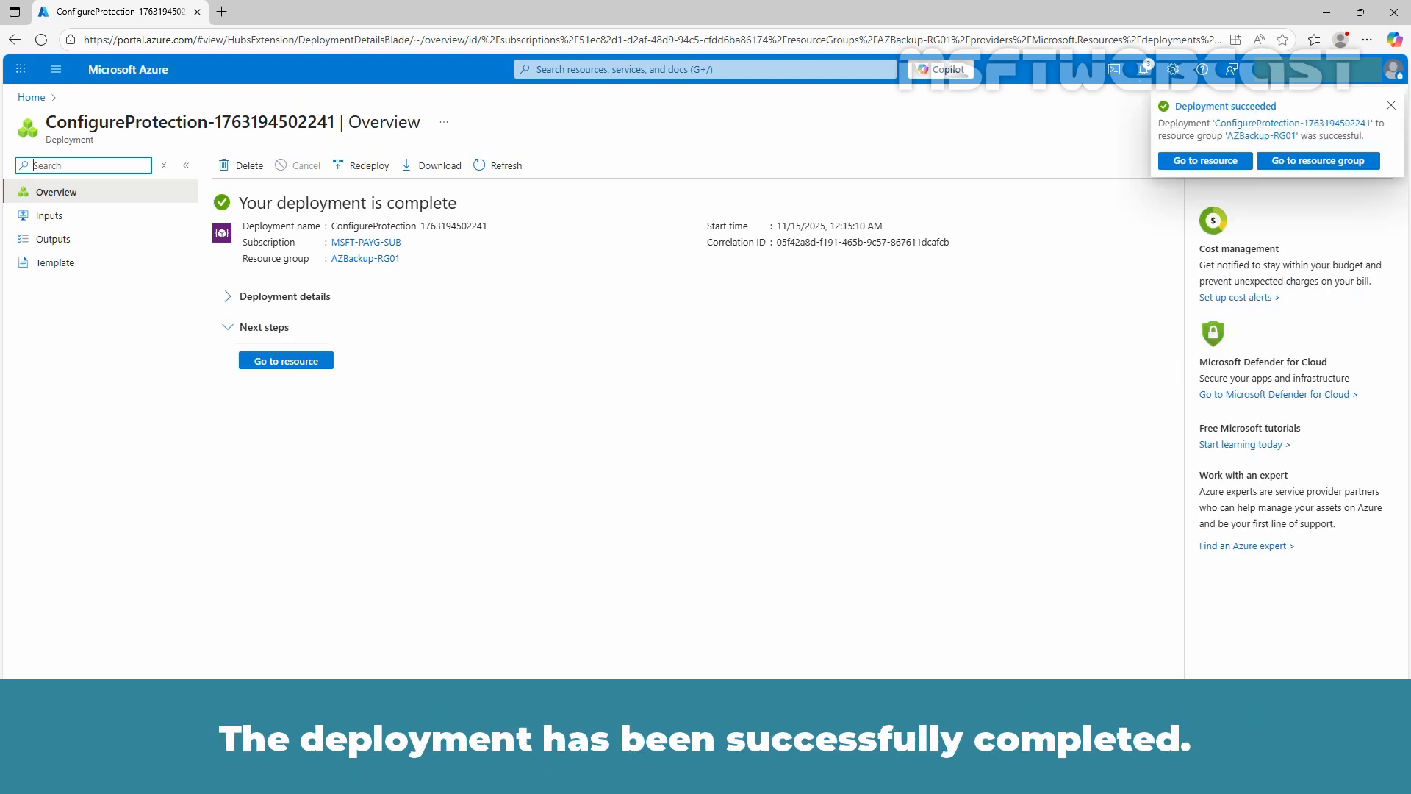
- Go to the deployed vault resource and view the associated items of TestEnhancedBackupPolicy in its backup policies
{"action": "left_click", "coordinate": [272, 361]}
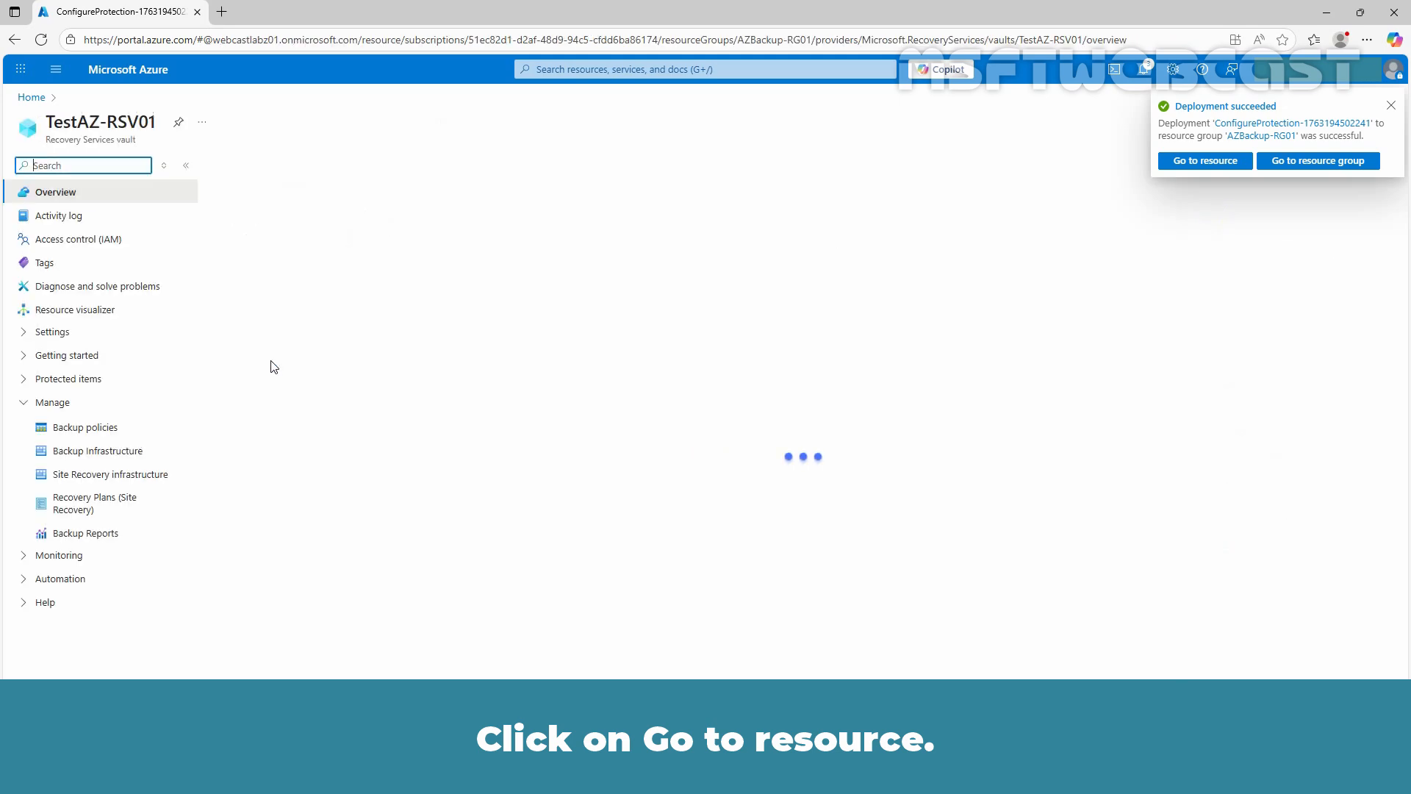
{"action": "left_click", "coordinate": [94, 429]}
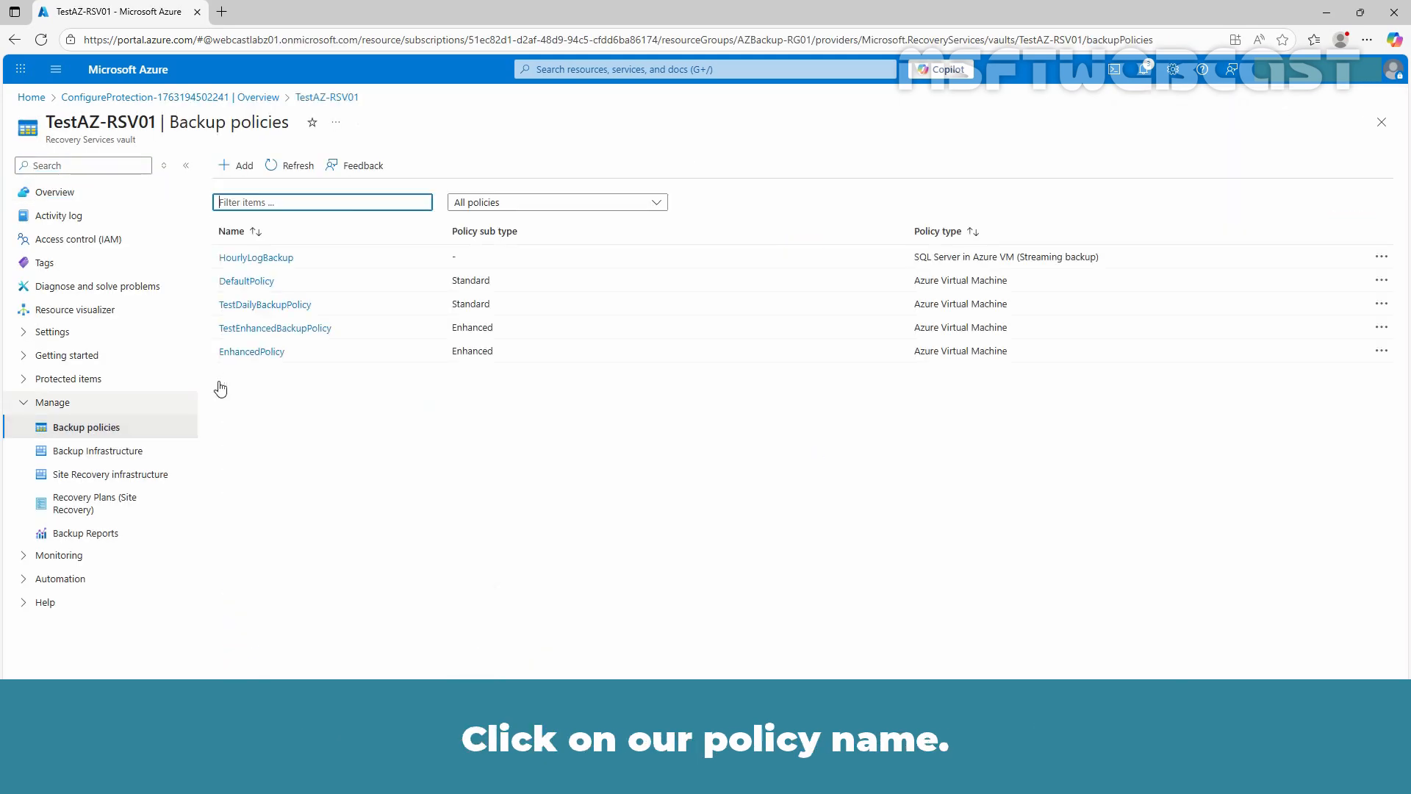
{"action": "left_click", "coordinate": [280, 328]}
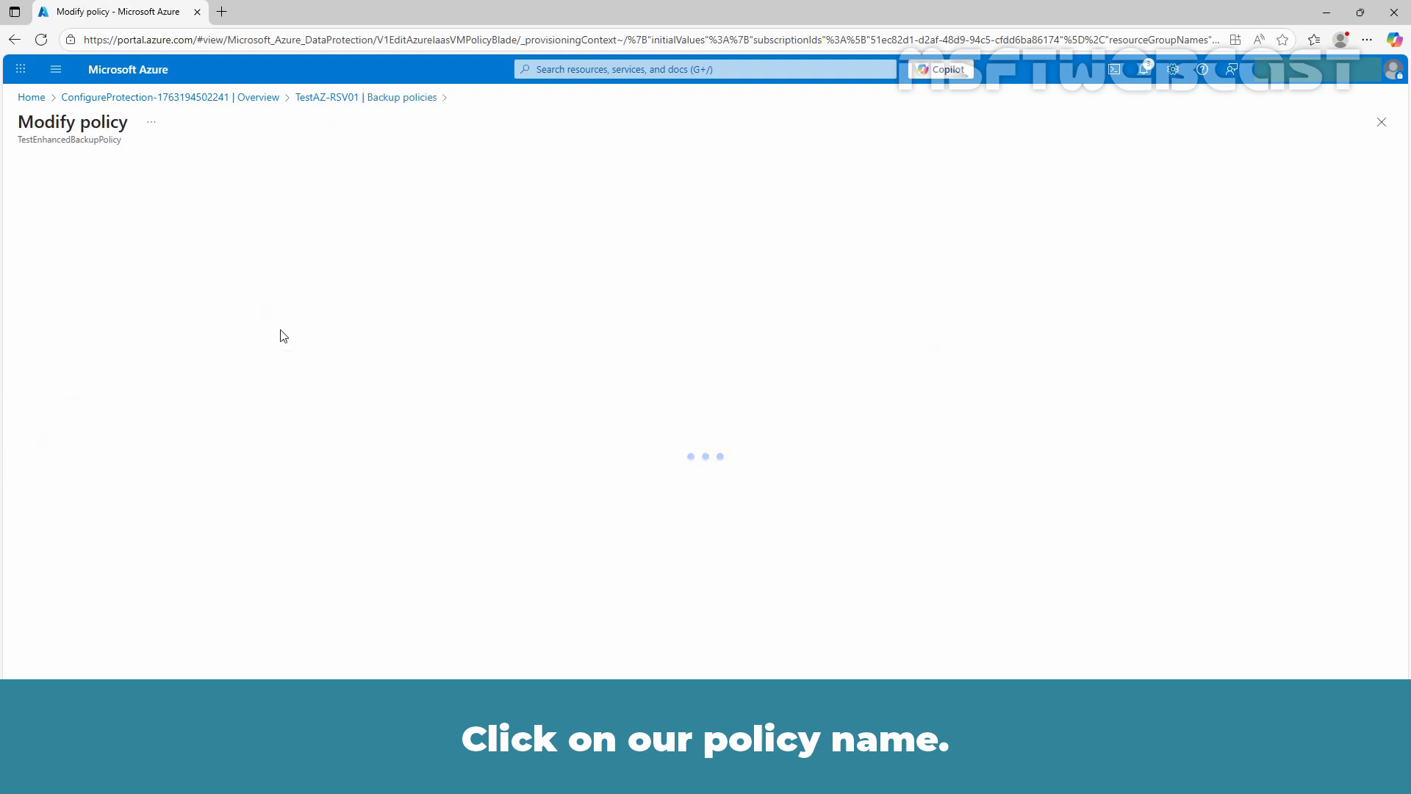
{"action": "left_click", "coordinate": [75, 174]}
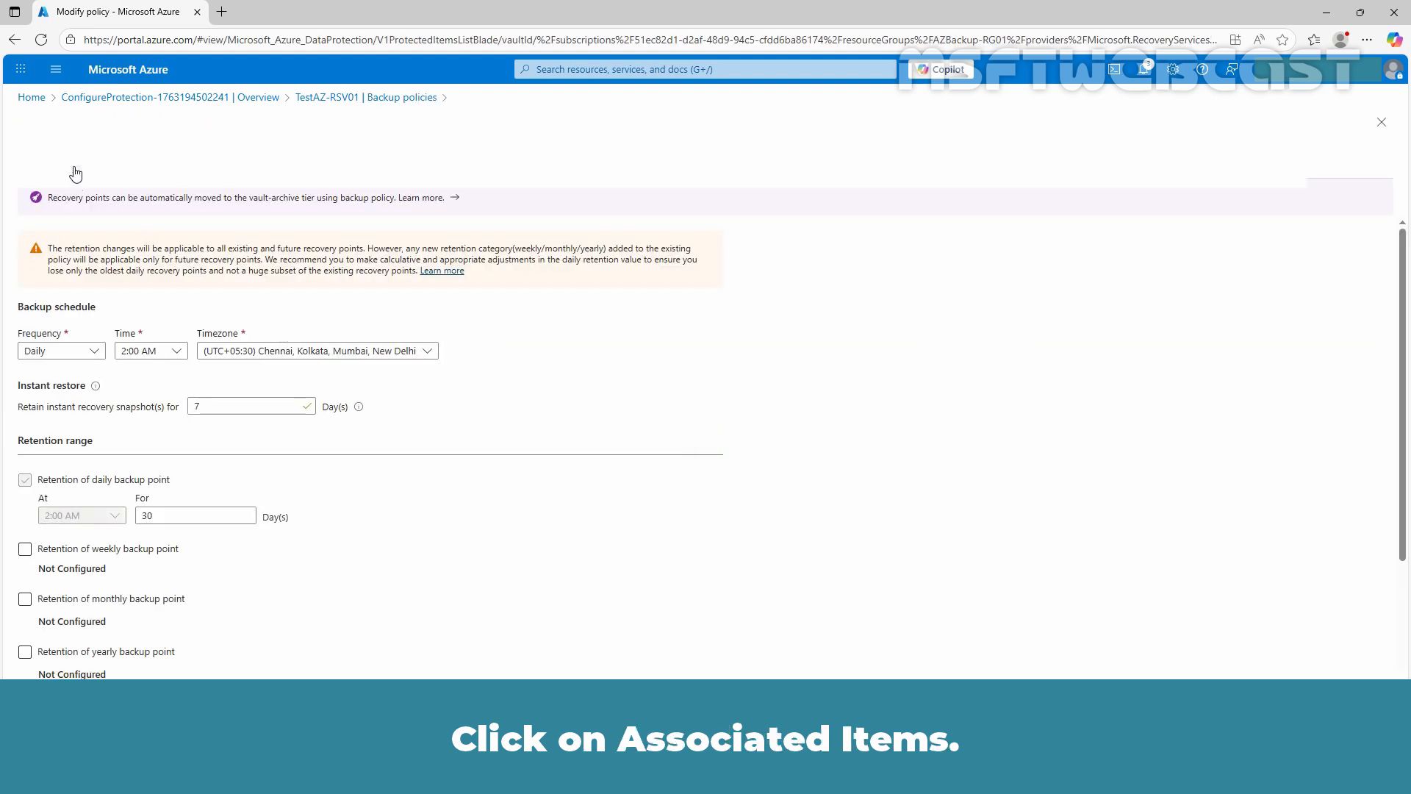